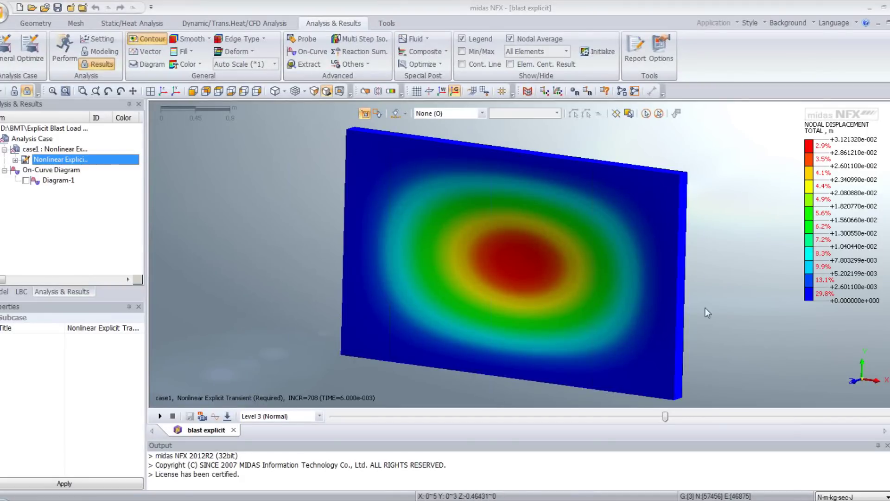
Advance the blast displacement results to a later time step and close the 'blast explicit' model.
left_click_drag(666, 417, 416, 412)
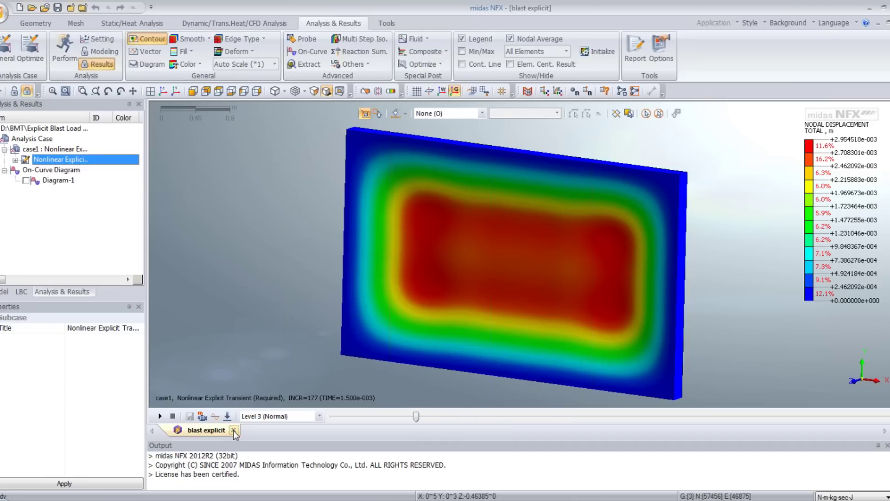
left_click(234, 430)
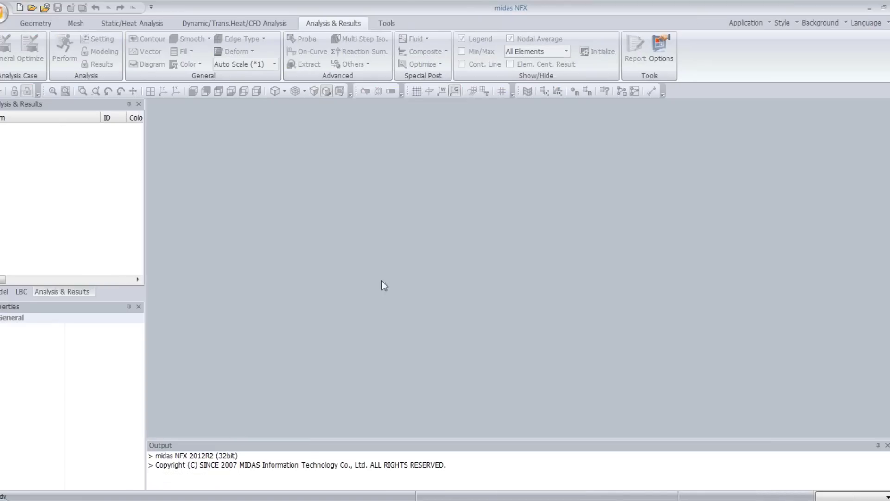
Create a new 3D analysis document NFXD1 and show the model tree and Geometry tools.
left_click(730, 24)
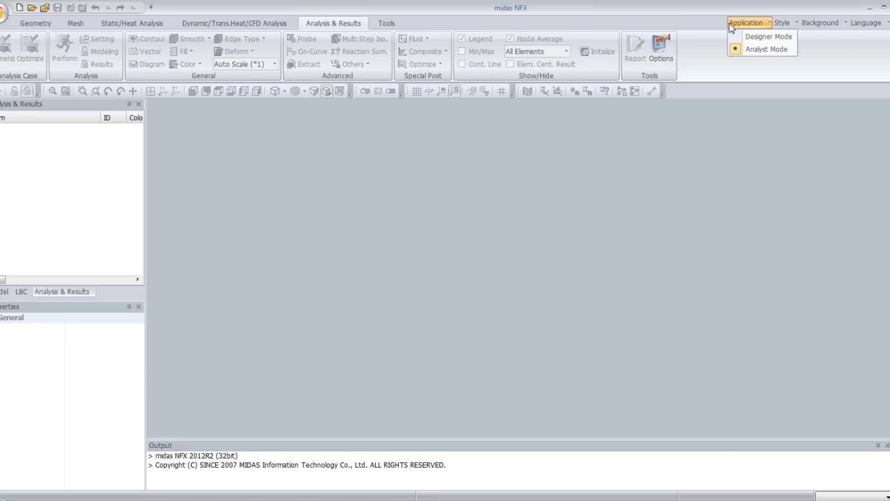
left_click(730, 23)
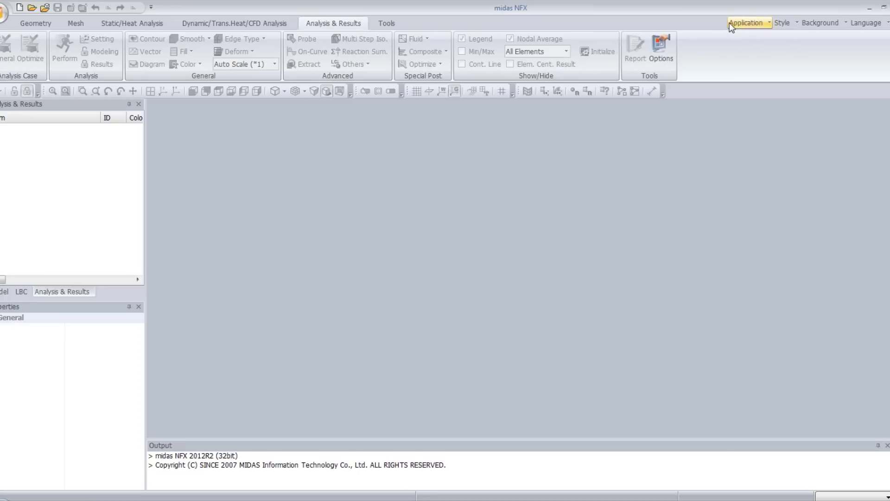
left_click(20, 7)
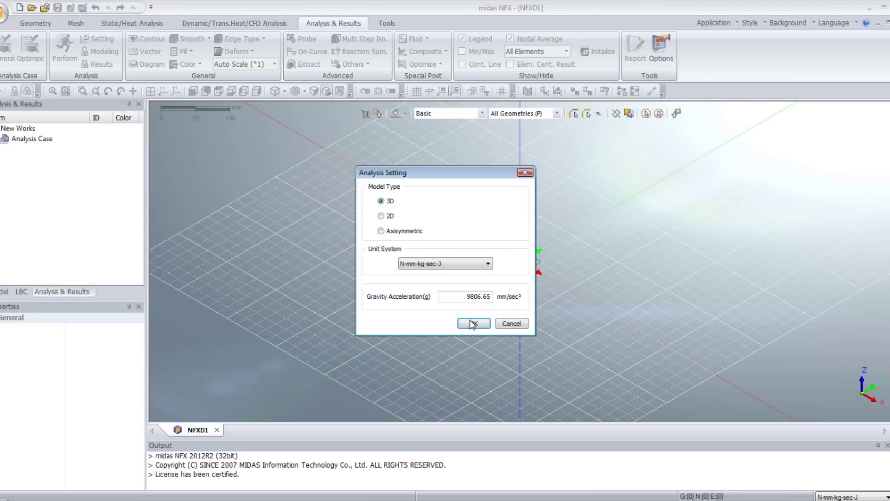
left_click(472, 324)
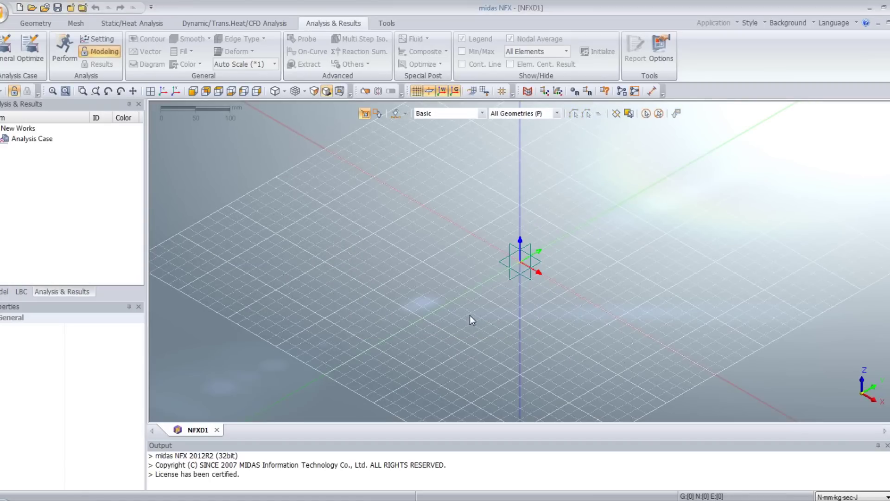
left_click(6, 292)
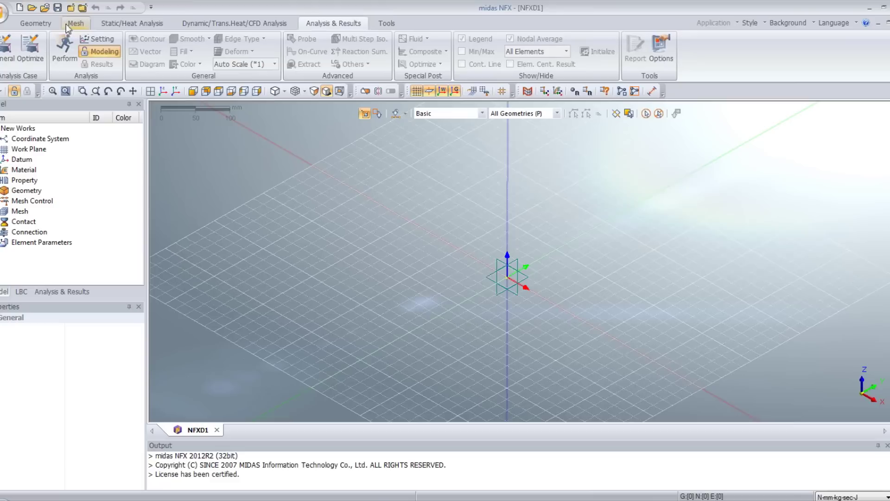
left_click(35, 23)
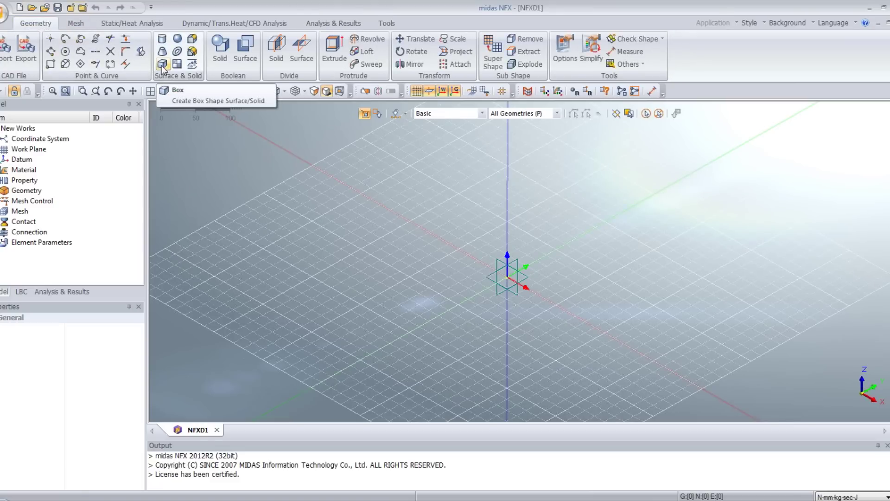
Switch units to N-m-kg-sec-J and create a 0.215 × 5 × 3 box solid.
left_click(835, 496)
left_click(835, 458)
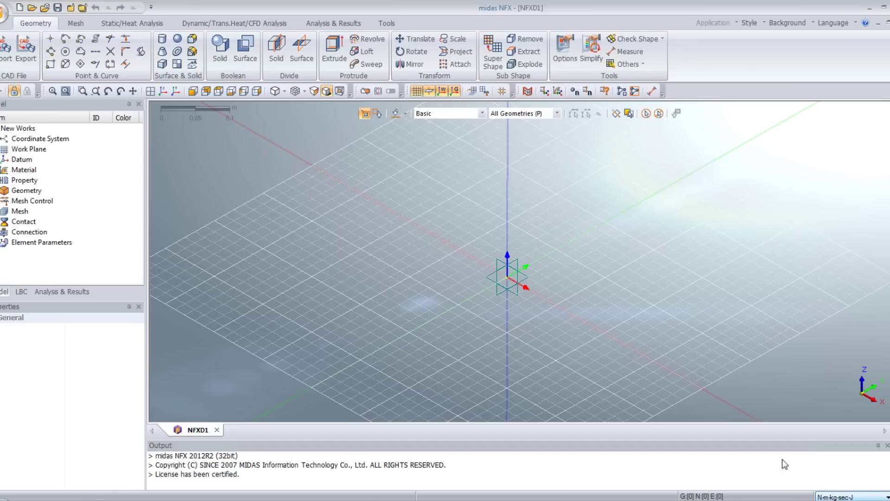
left_click(162, 64)
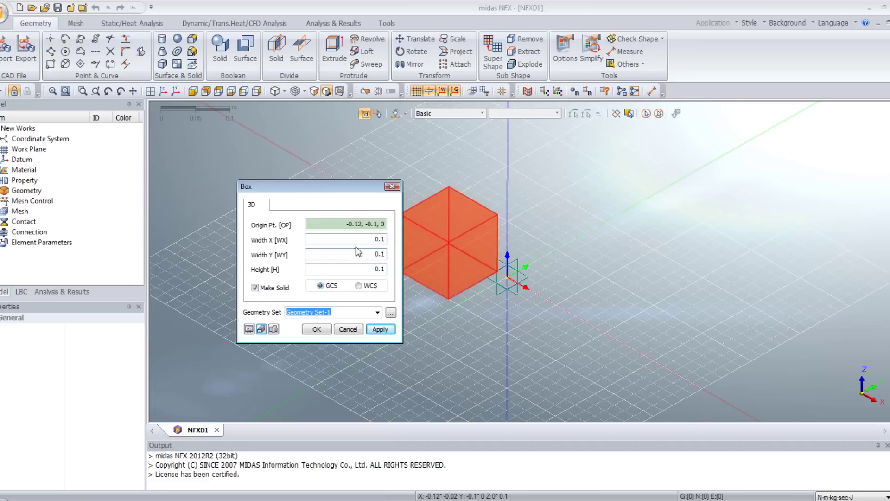
left_click(360, 240)
type("0.215")
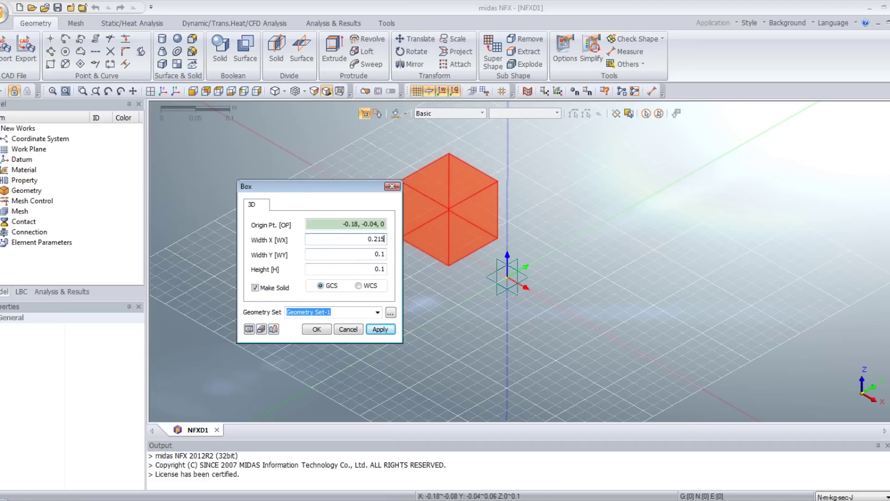
left_click(349, 255)
type("5")
key("Tab")
type("3")
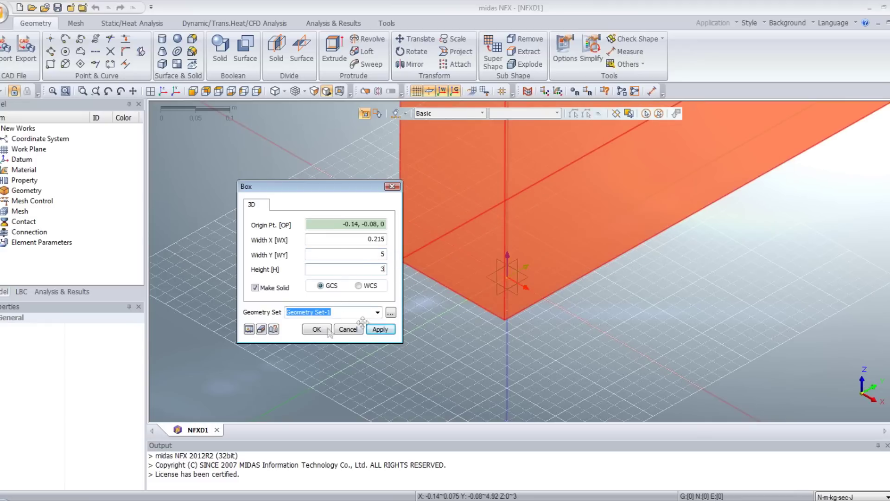
left_click(511, 279)
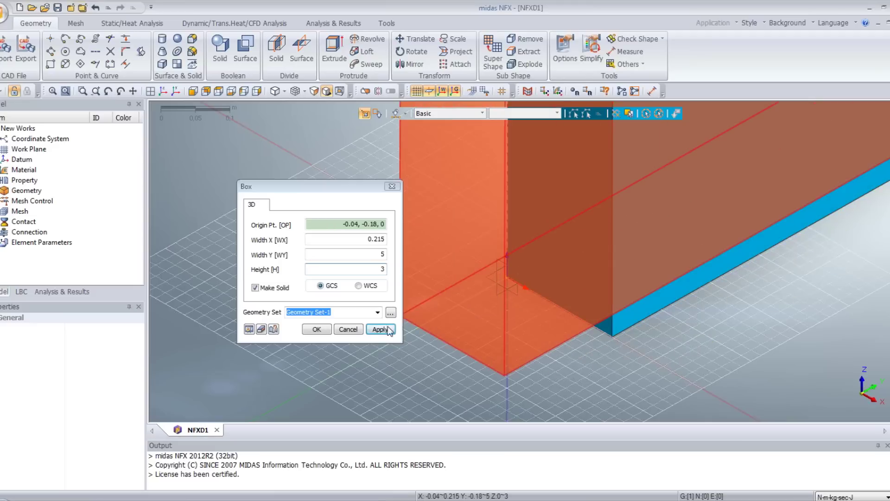
left_click(349, 330)
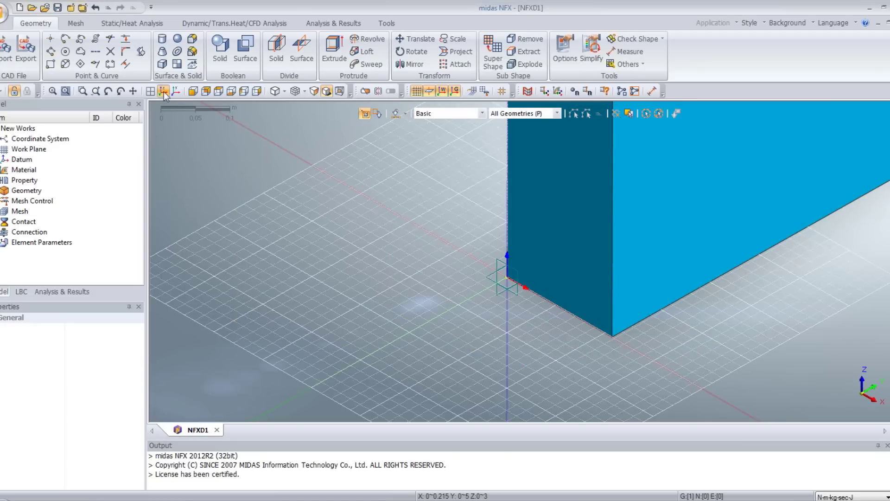
Fit the slab in view, hide the grid, work plane and WCS axes, and orbit to its face.
left_click(163, 91)
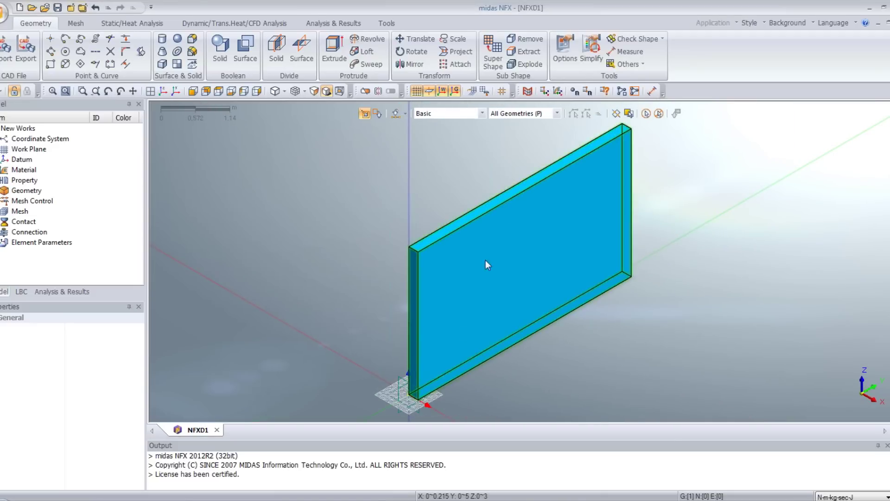
left_click(416, 91)
left_click(429, 91)
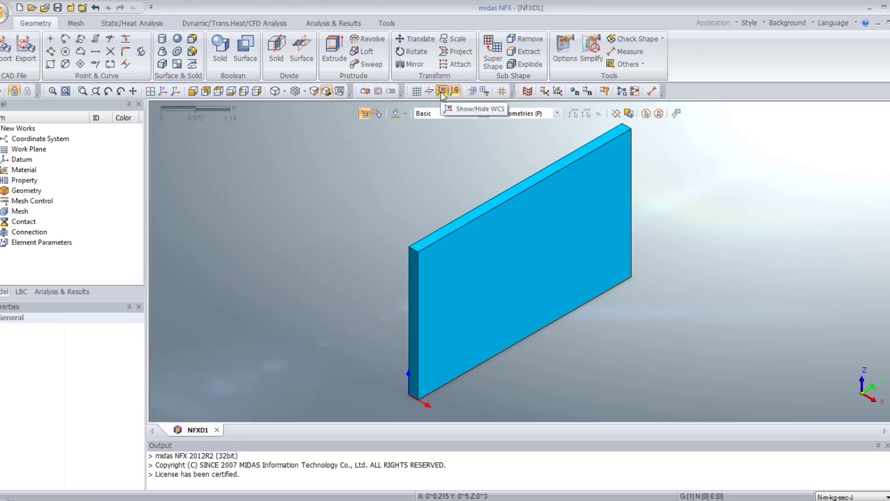
left_click(442, 92)
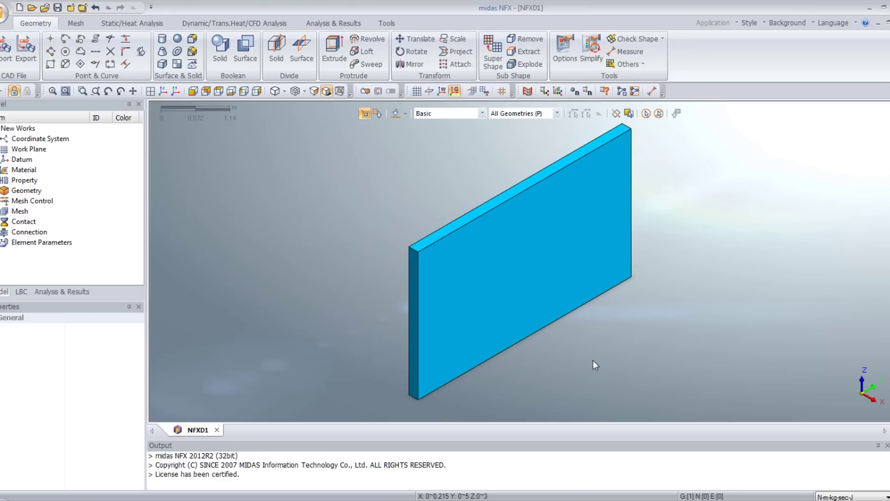
middle_click_drag(593, 361, 439, 166)
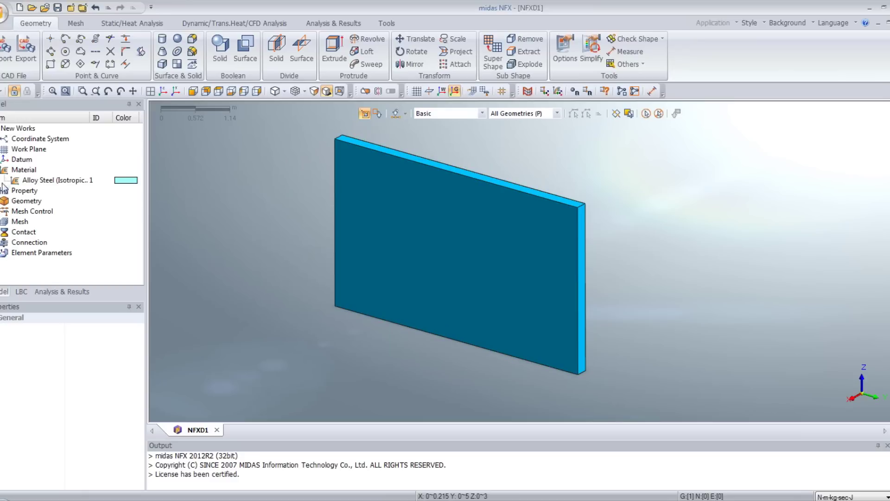
Add an isotropic material named 'Wall elastic material'.
left_click(17, 170)
right_click(17, 173)
mouse_move(48, 177)
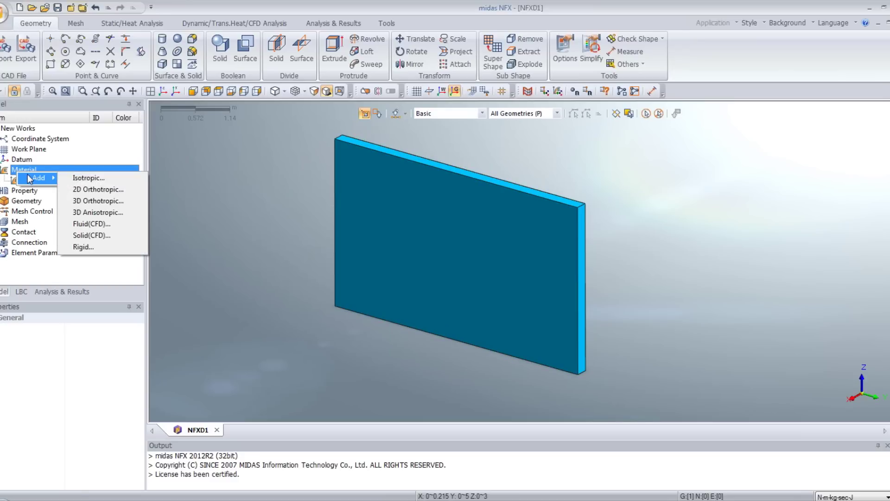
left_click(84, 177)
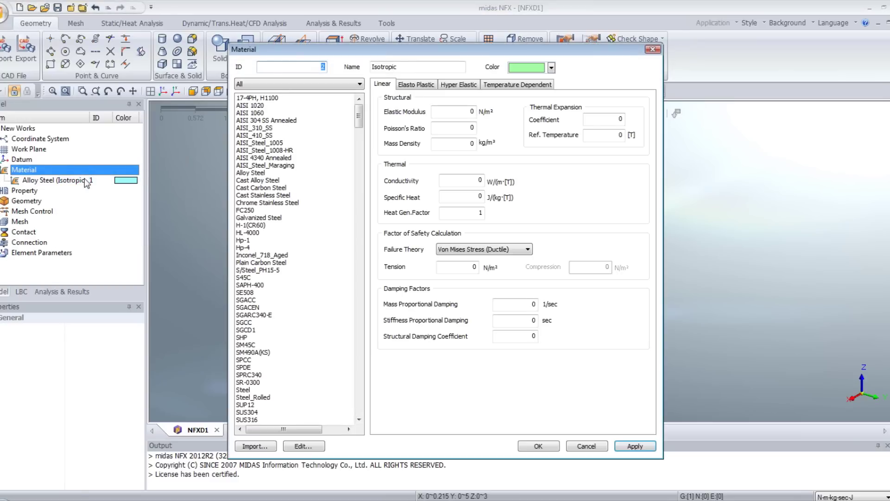
left_click_drag(404, 66, 362, 66)
type("Wall")
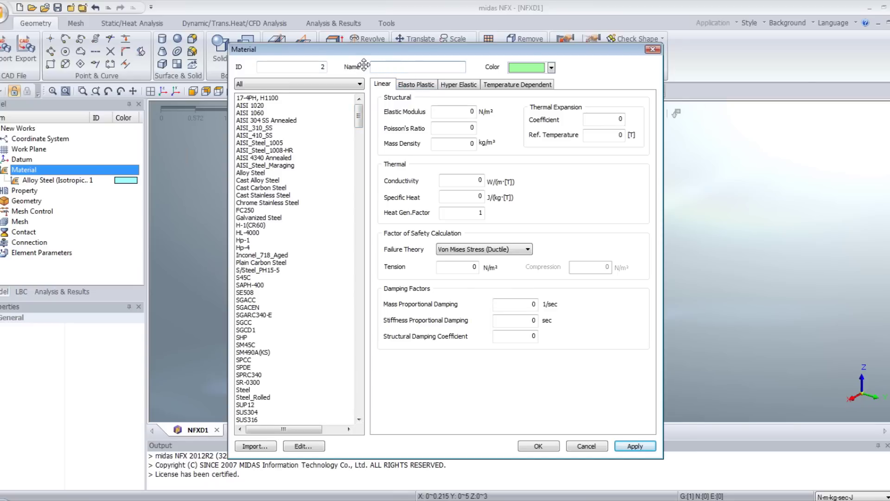
type(" elastic material")
Give it elastic modulus 118e8, Poisson's ratio 0.15 and mass density 2000.
double_click(471, 112)
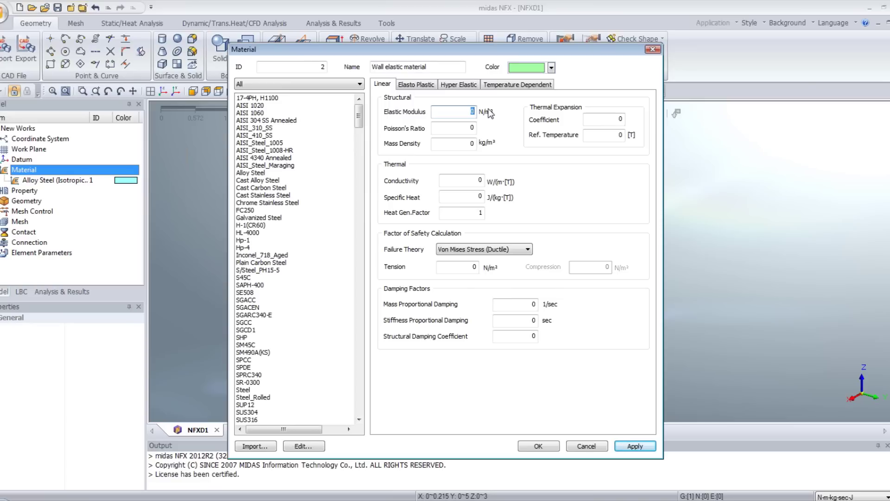
type("118e8")
key("Tab")
type("0.15")
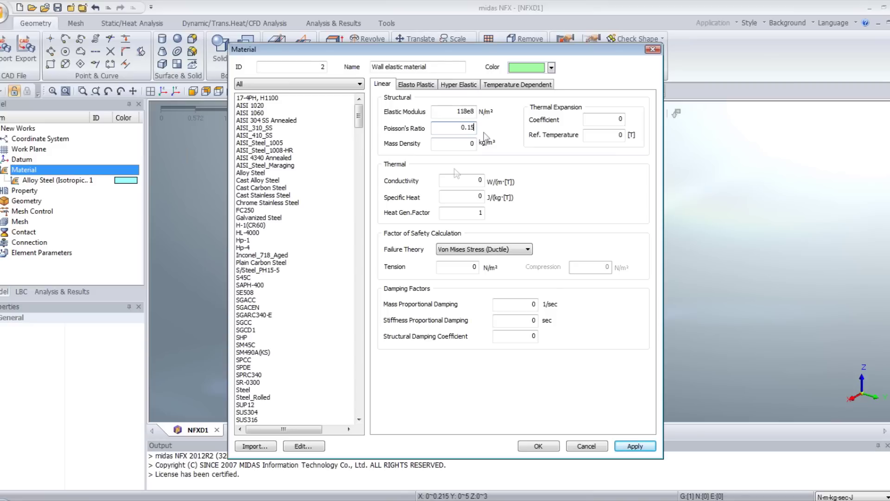
key("Tab")
type("2000")
left_click(538, 445)
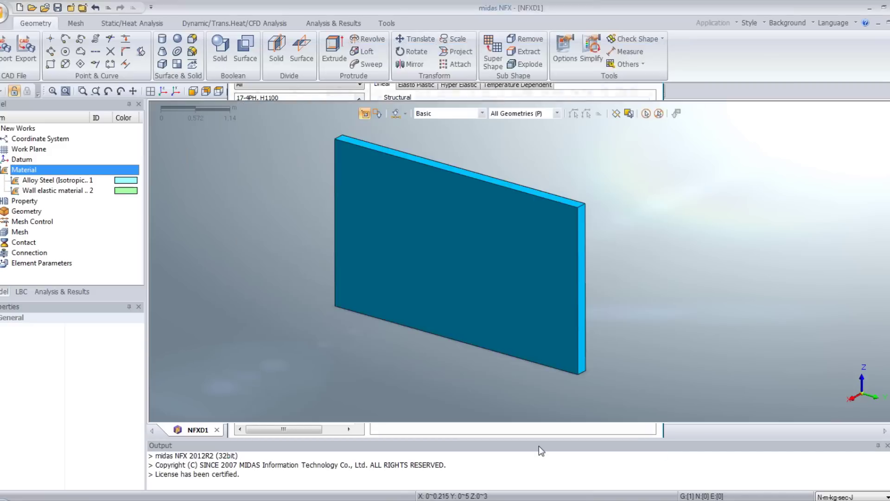
left_click(76, 191)
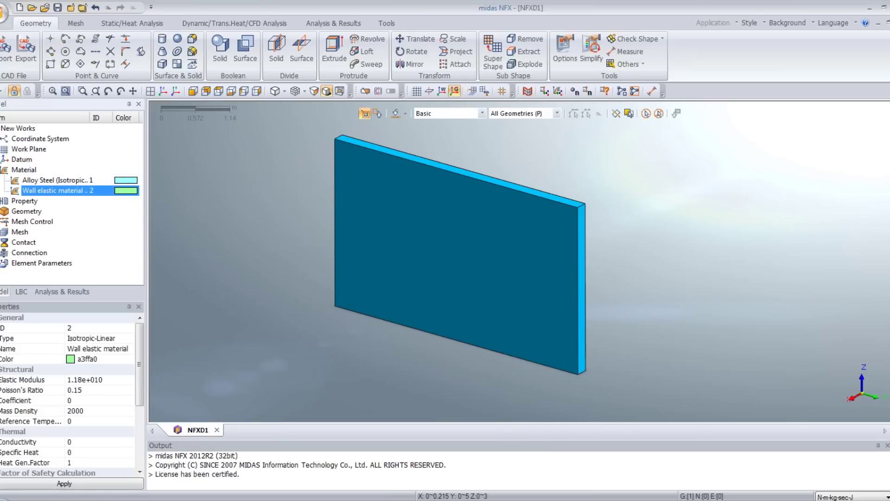
double_click(27, 211)
left_click(5, 221)
left_click(16, 232)
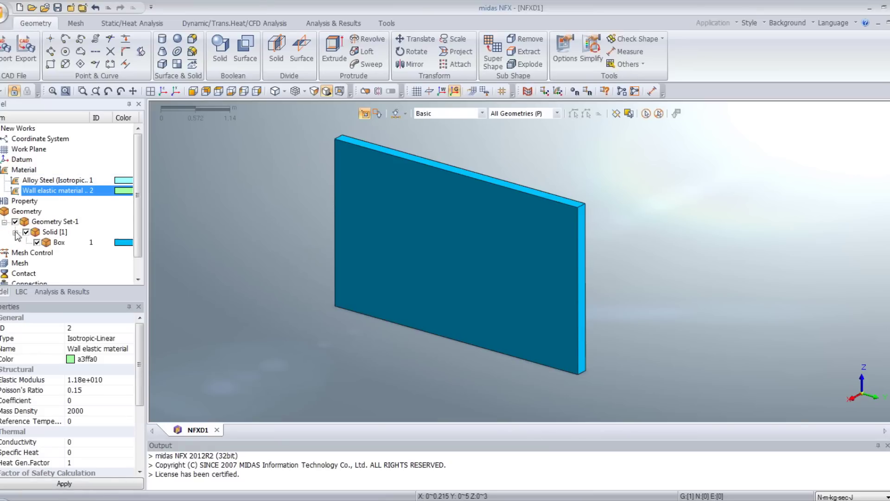
left_click_drag(65, 222, 76, 242)
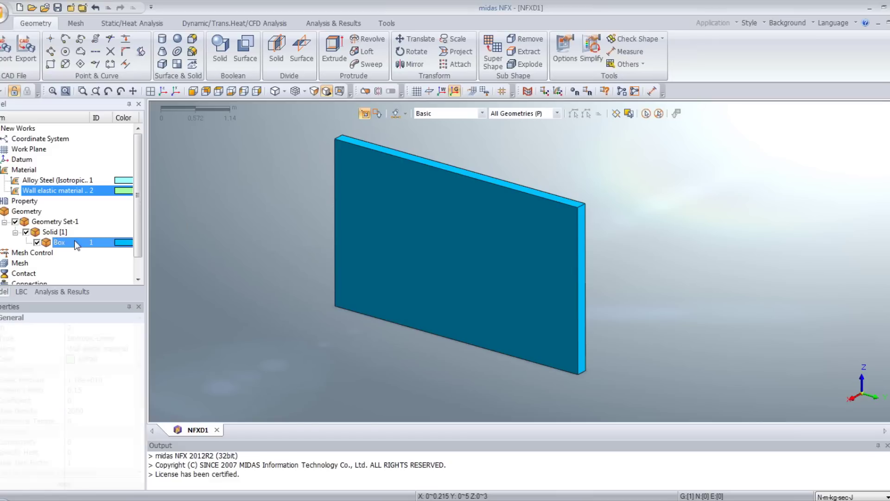
left_click(58, 243)
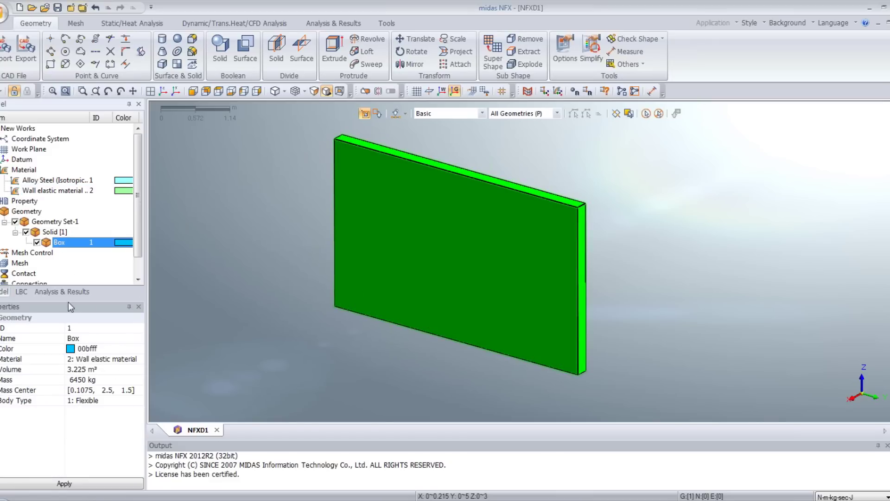
left_click(15, 232)
left_click(4, 221)
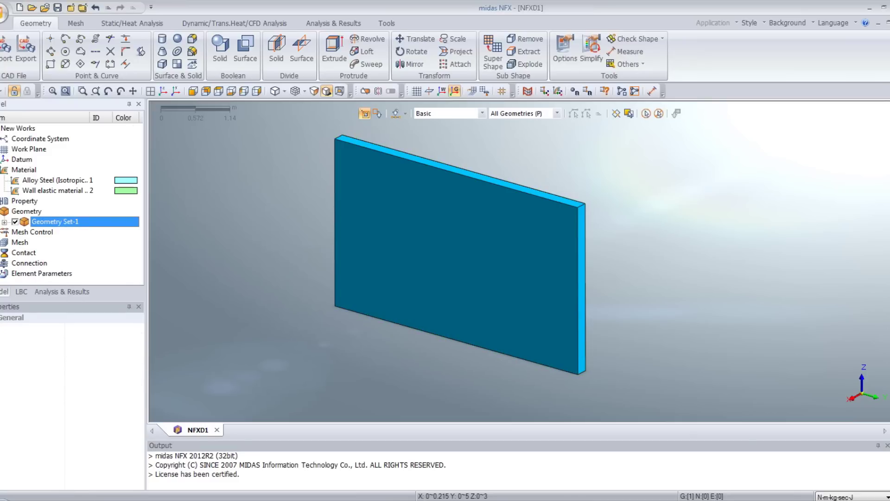
double_click(23, 201)
Add a solid 3D property (ID 1) that uses 2: Wall elastic material.
left_click(26, 232)
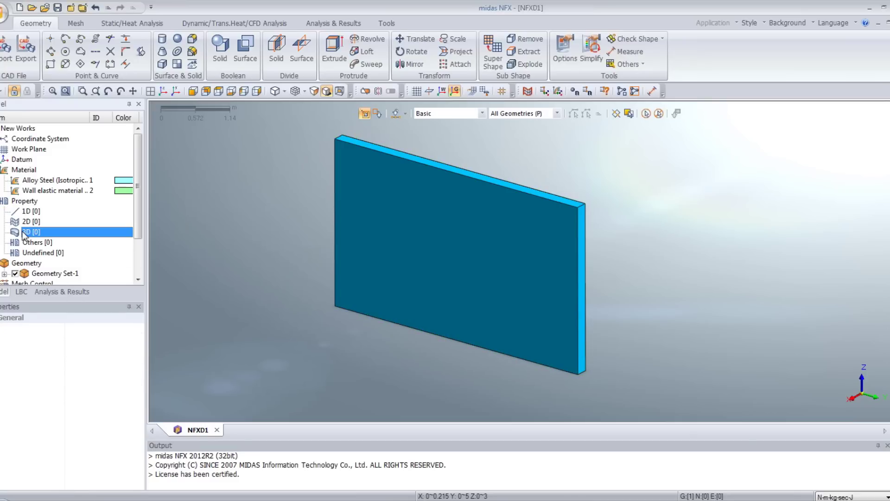
right_click(27, 234)
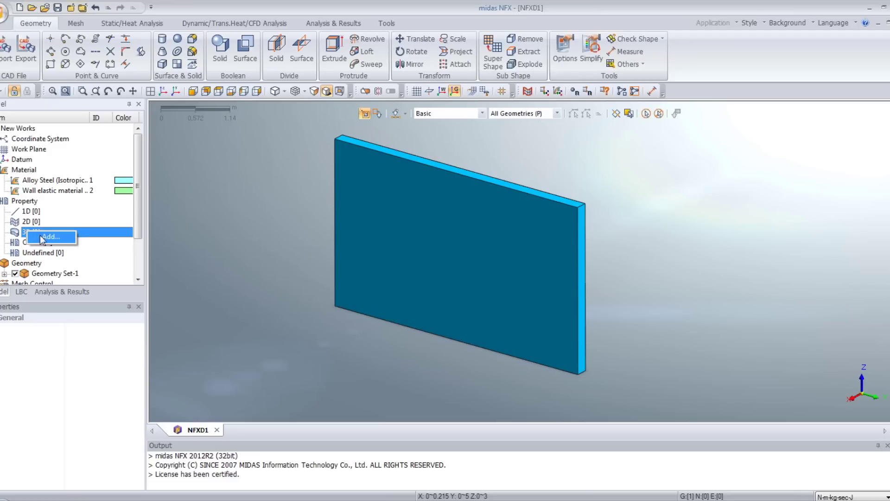
left_click(42, 237)
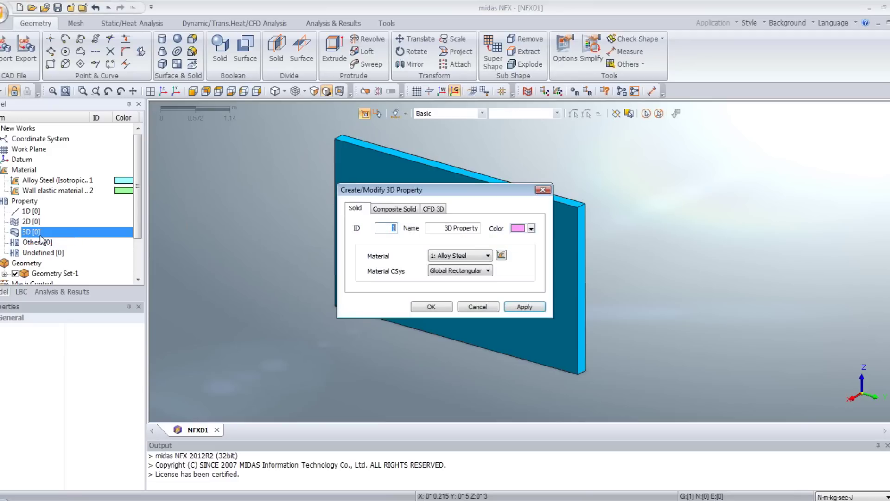
left_click(441, 256)
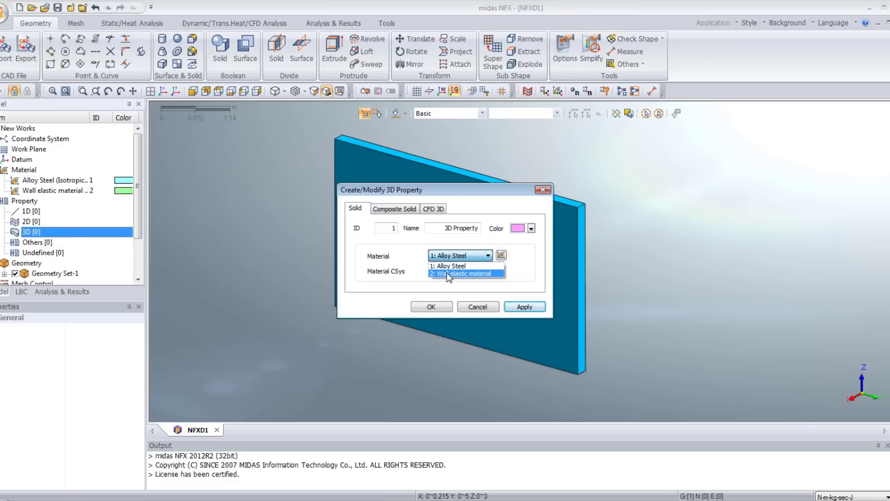
left_click(449, 275)
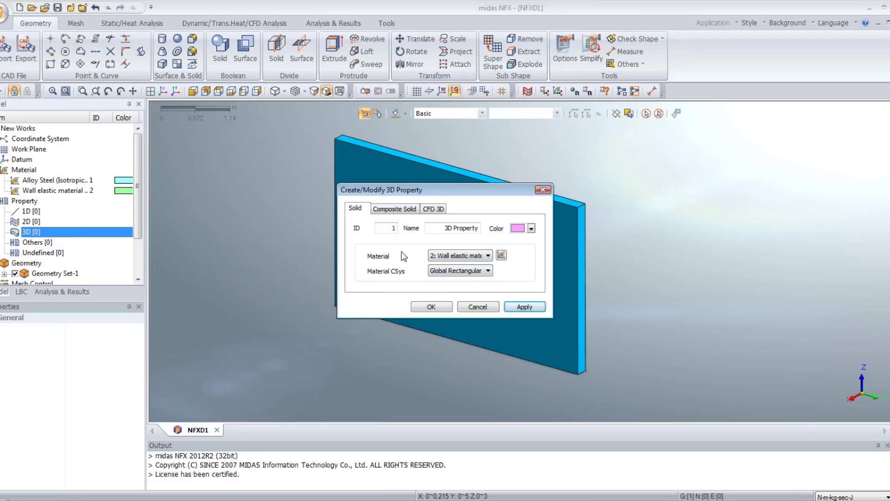
left_click(431, 306)
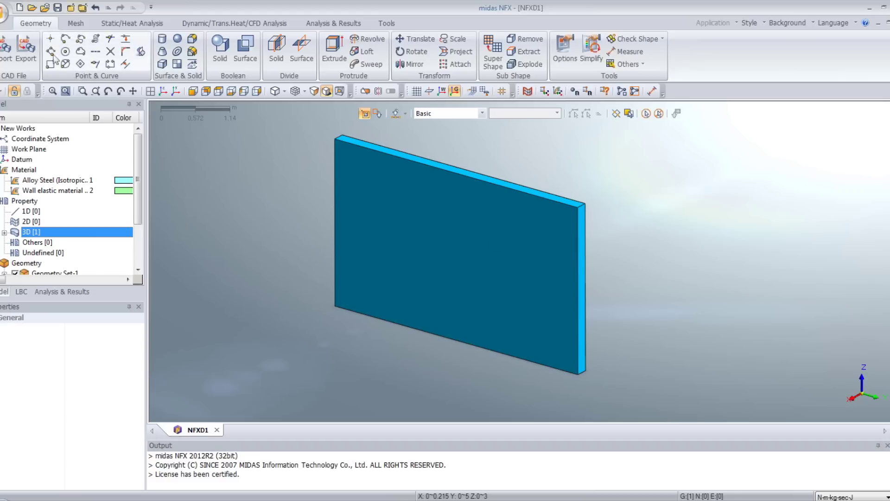
left_click(110, 24)
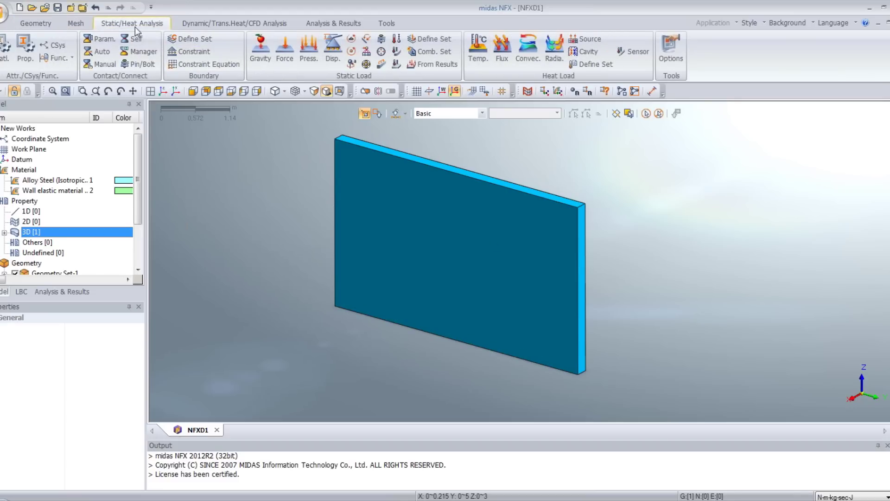
Start a face-type constraint and select the wall's right and top edge faces.
left_click(190, 52)
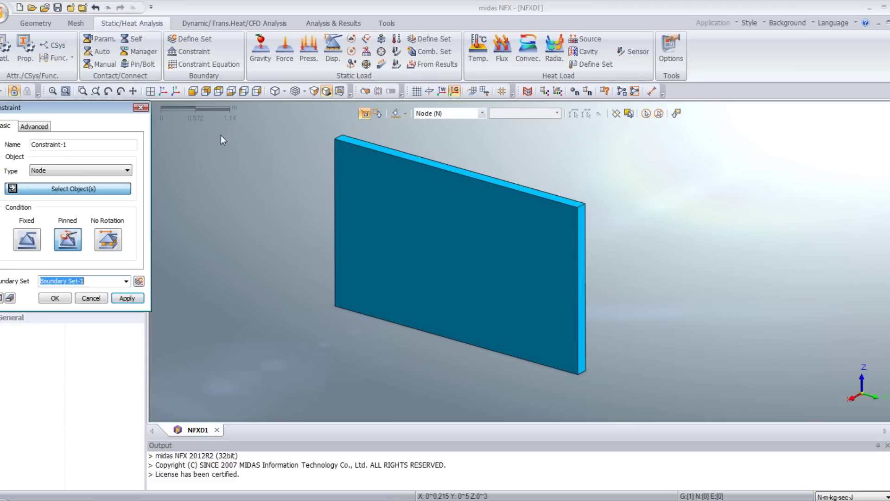
left_click(223, 193)
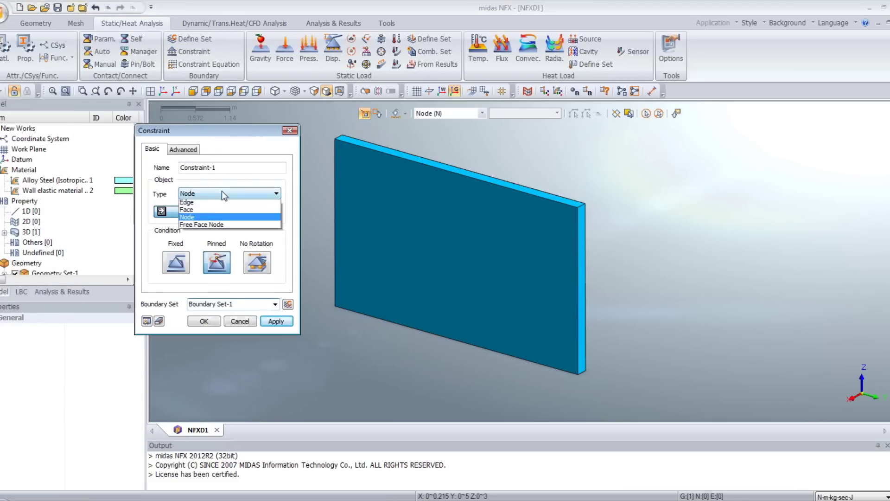
left_click(222, 210)
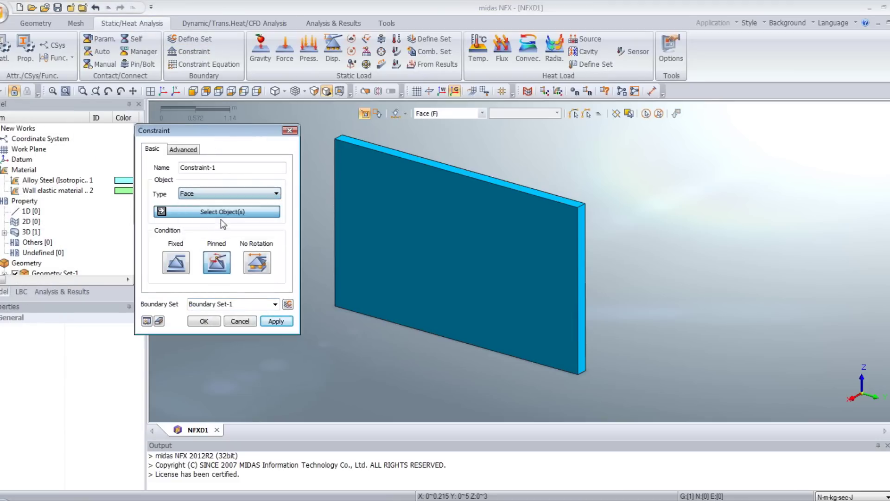
left_click(582, 260)
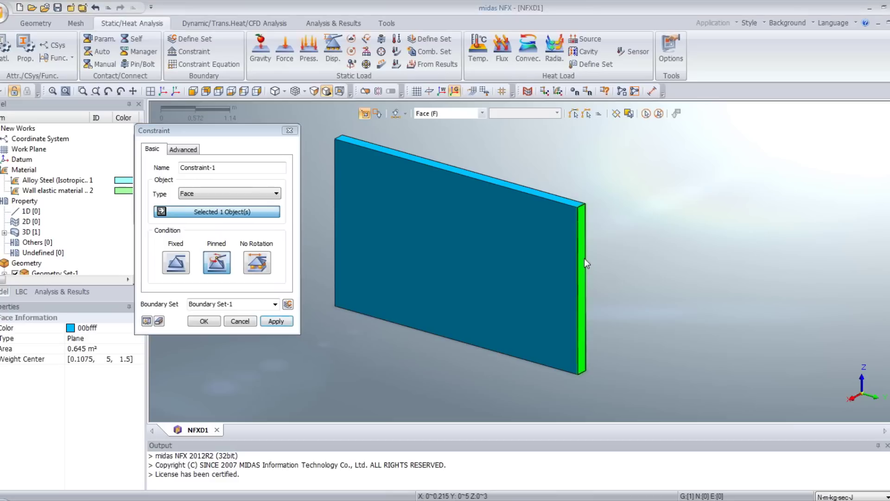
left_click(563, 199)
Add the remaining two edge faces and make the constraint fully fixed.
mouse_move(393, 229)
middle_mouse_down()
mouse_move(510, 259)
mouse_move(381, 226)
middle_mouse_up()
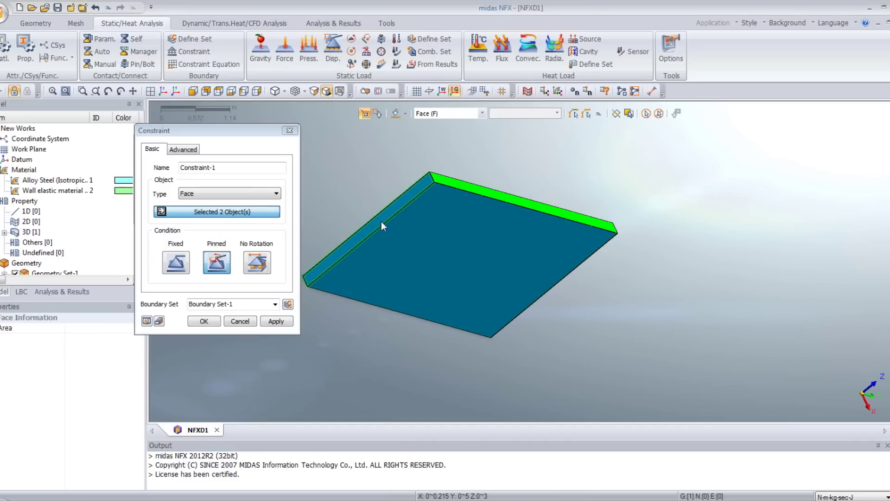
left_click(382, 221)
middle_click_drag(468, 254, 321, 216)
left_click(370, 230)
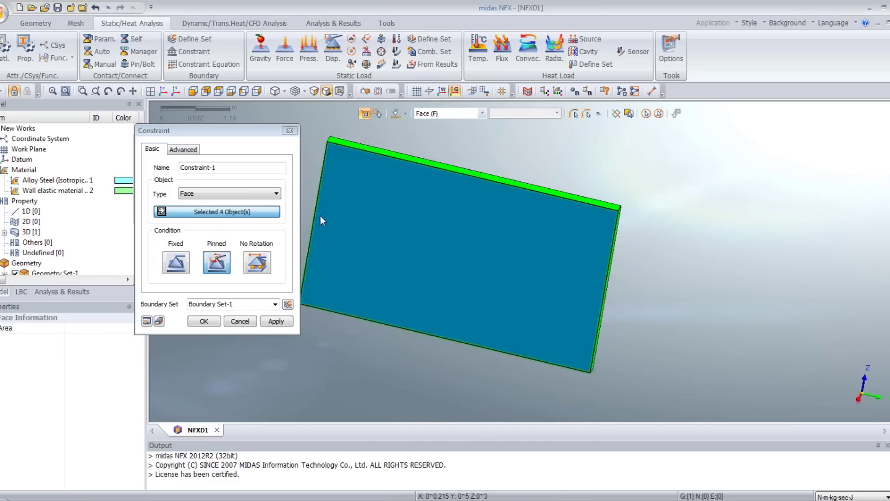
left_click(175, 263)
left_click(204, 321)
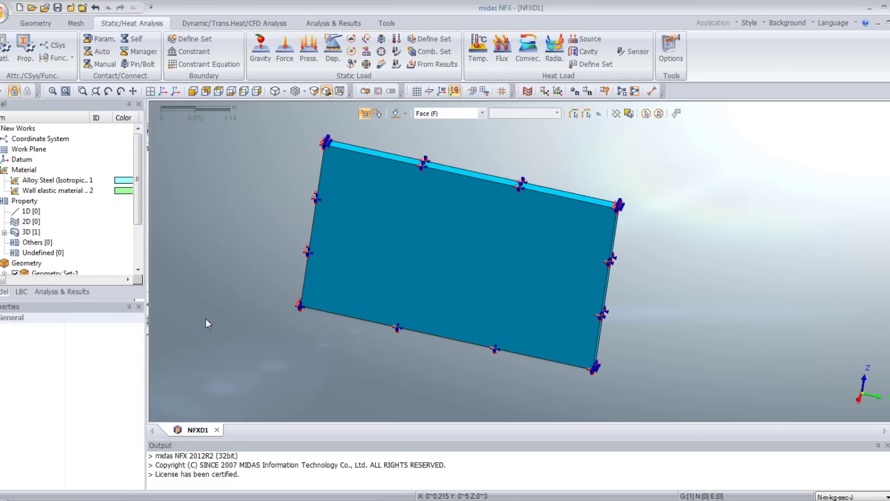
middle_click_drag(504, 254, 478, 251)
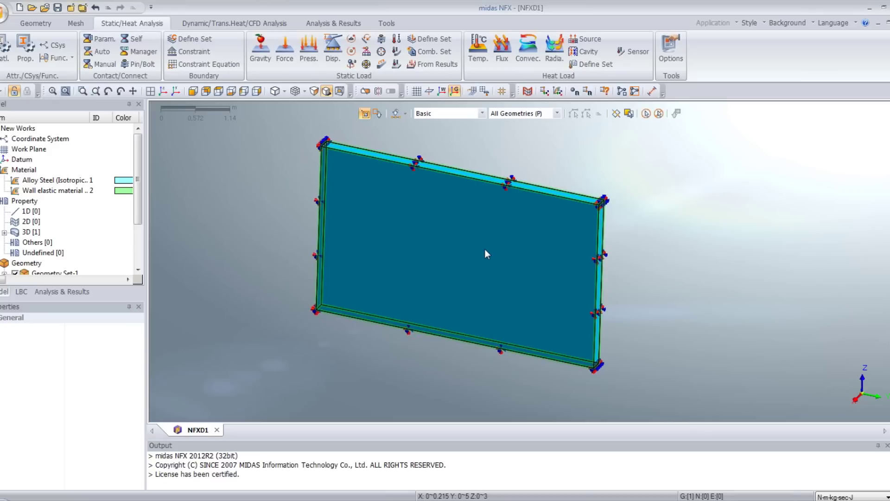
middle_click_drag(485, 253, 611, 296)
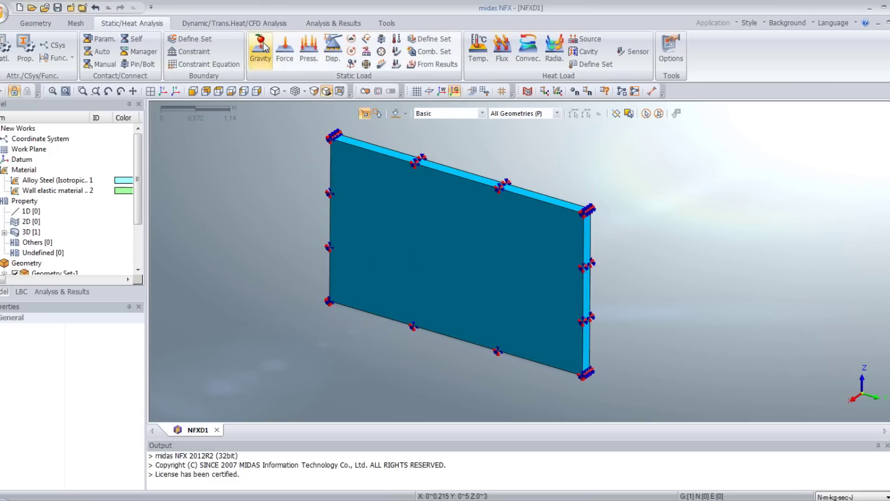
Apply a 1 N/m² face pressure load named 'Blast pressure' to the wall's front face.
left_click(306, 47)
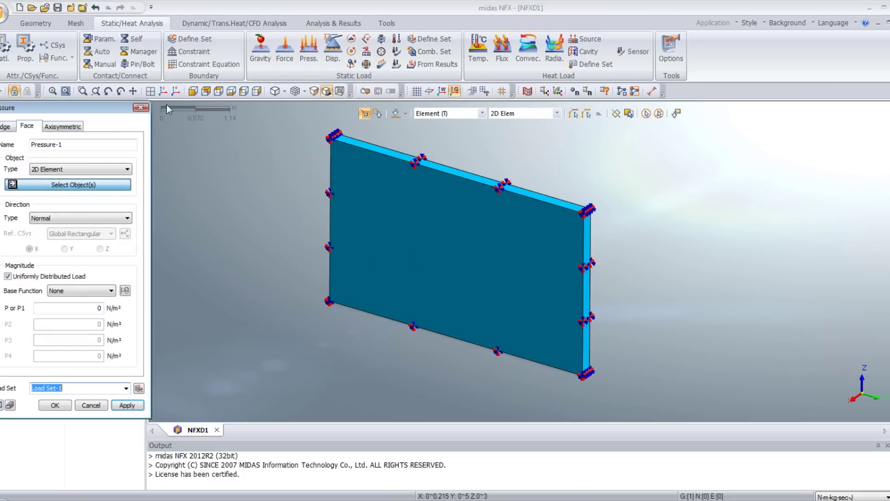
left_click_drag(90, 114, 101, 139)
type("Blast")
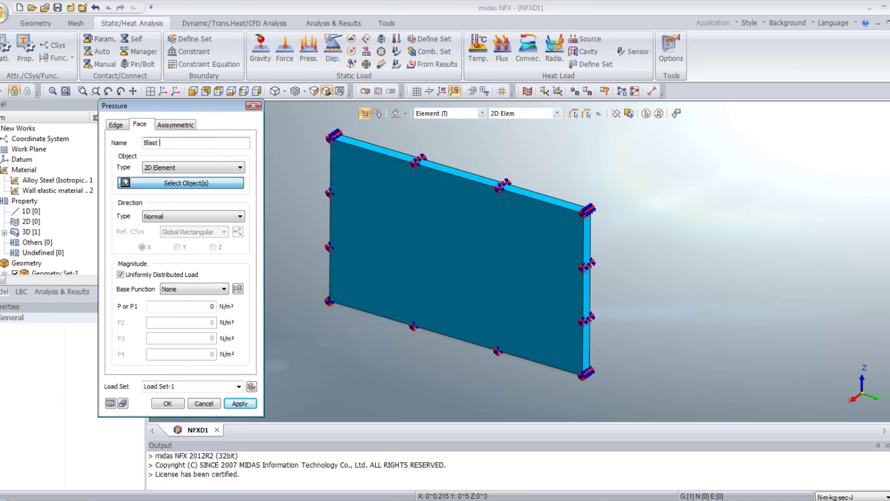
type(" pressure")
left_click(156, 168)
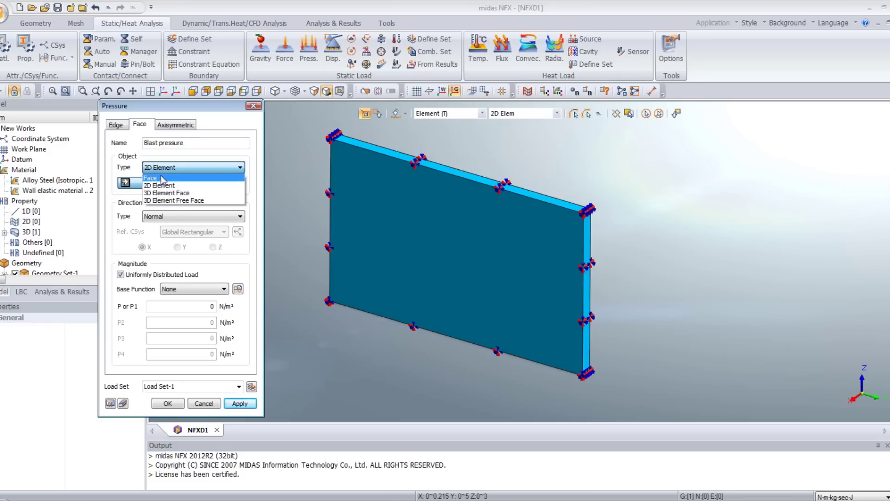
left_click(163, 179)
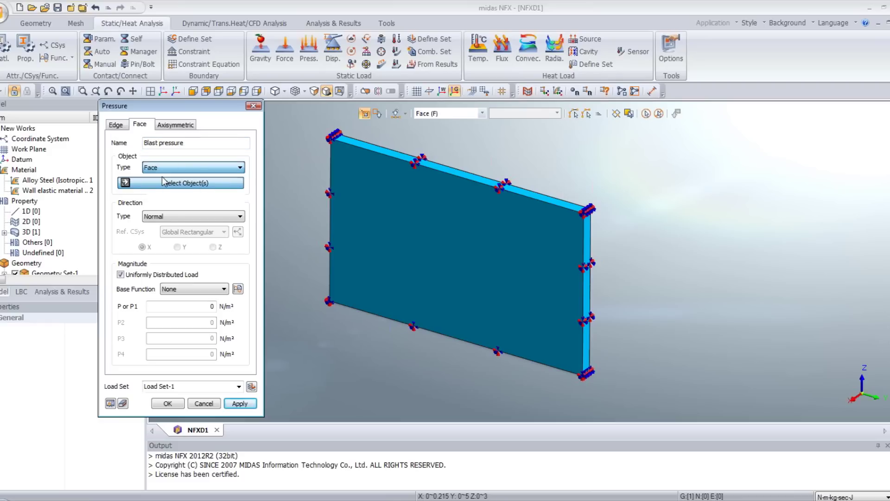
double_click(192, 307)
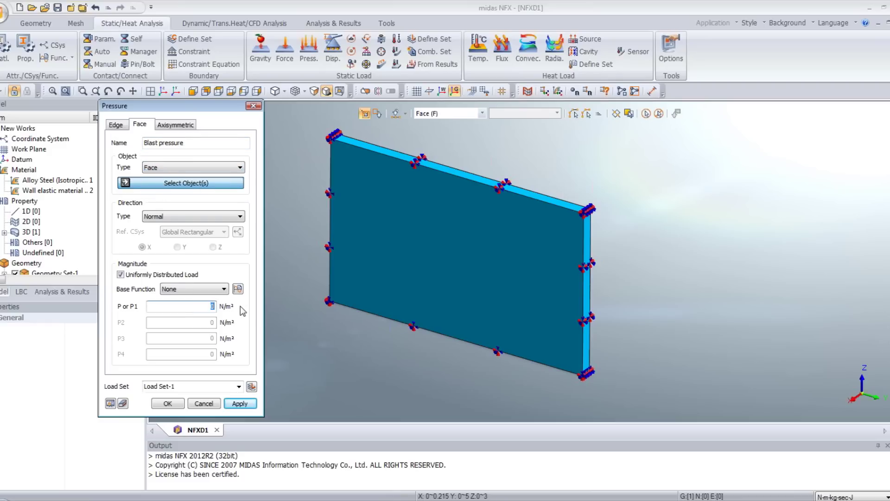
type("1")
left_click(452, 275)
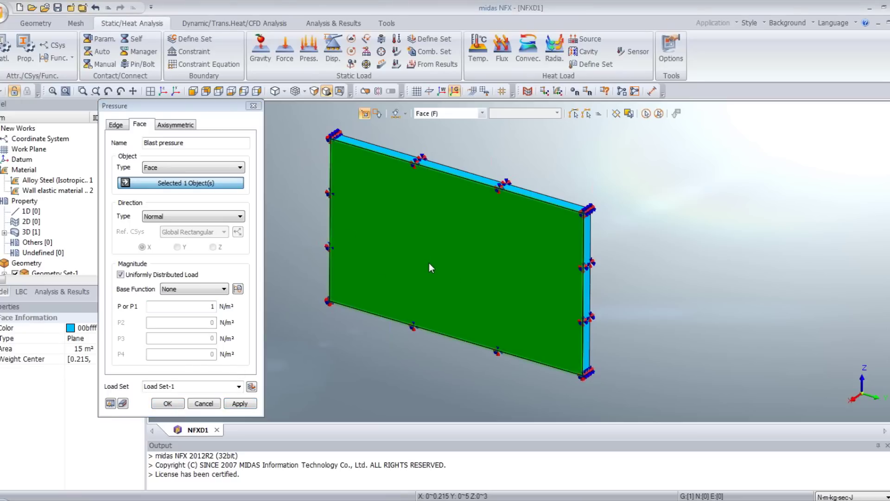
left_click(175, 402)
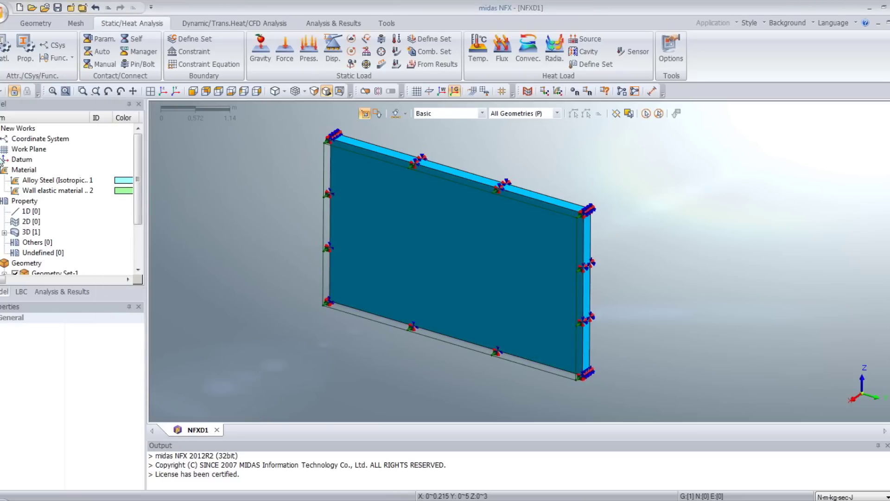
Create a time-dependent function named 'Blast fct time'.
left_click(66, 60)
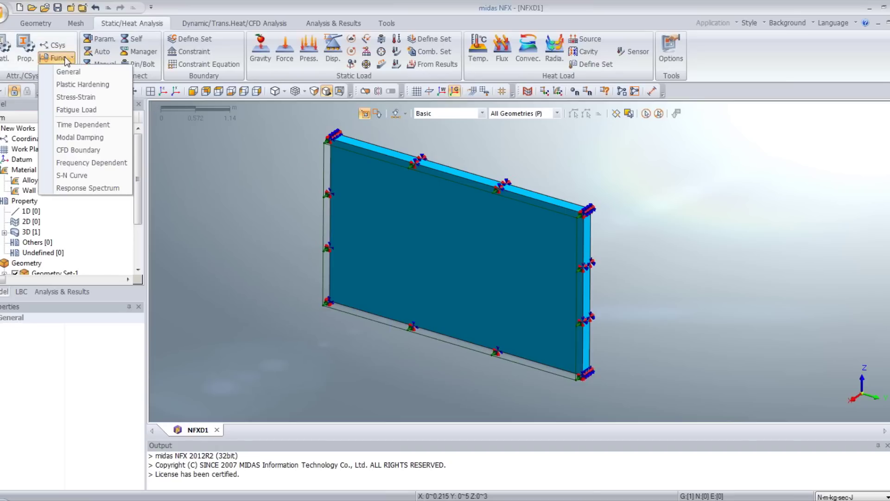
left_click(81, 125)
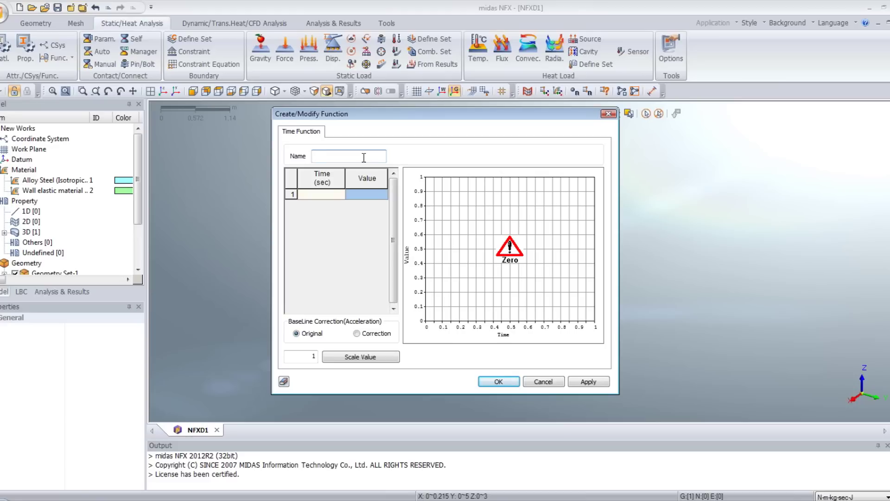
type("Blast fct time")
Enter the function points (0, 1021250) and (0.01, 0).
left_click(337, 199)
type("0")
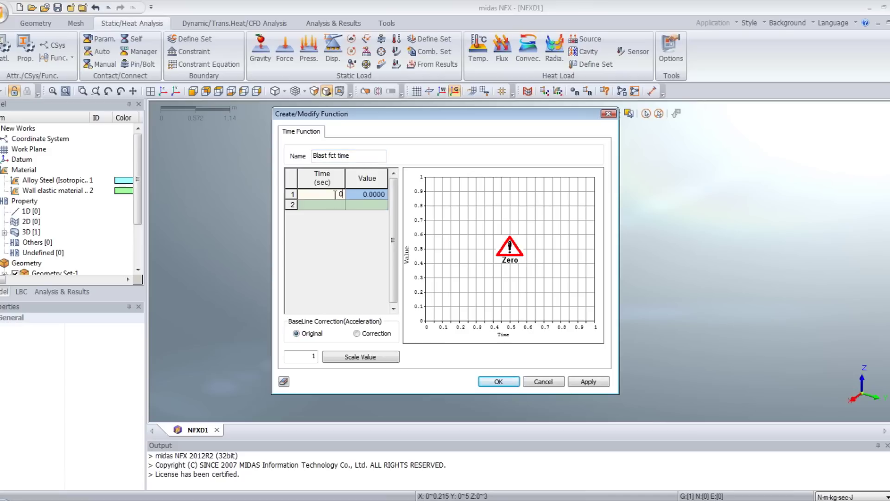
left_click(336, 198)
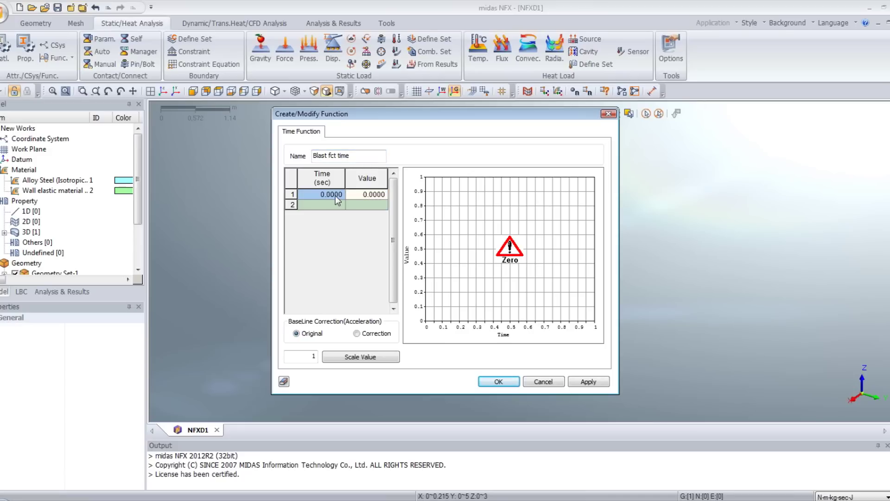
key("Tab")
type("1021250")
key("Return")
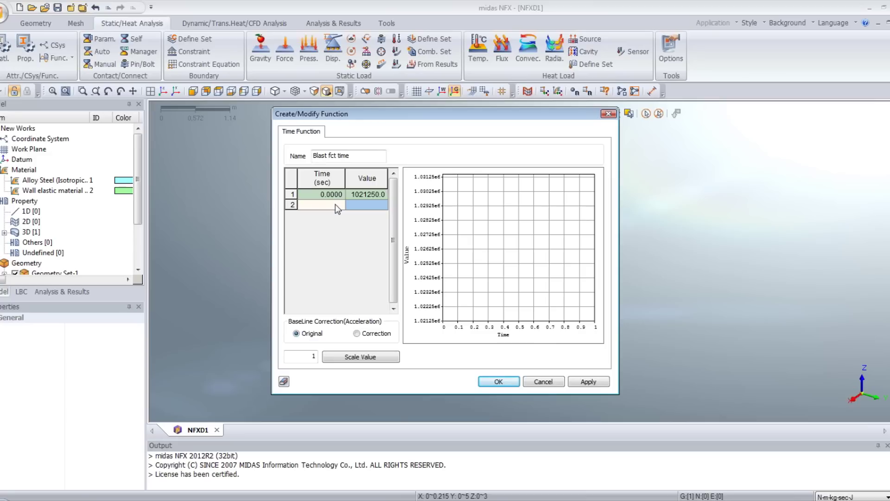
left_click(335, 204)
type("0.01")
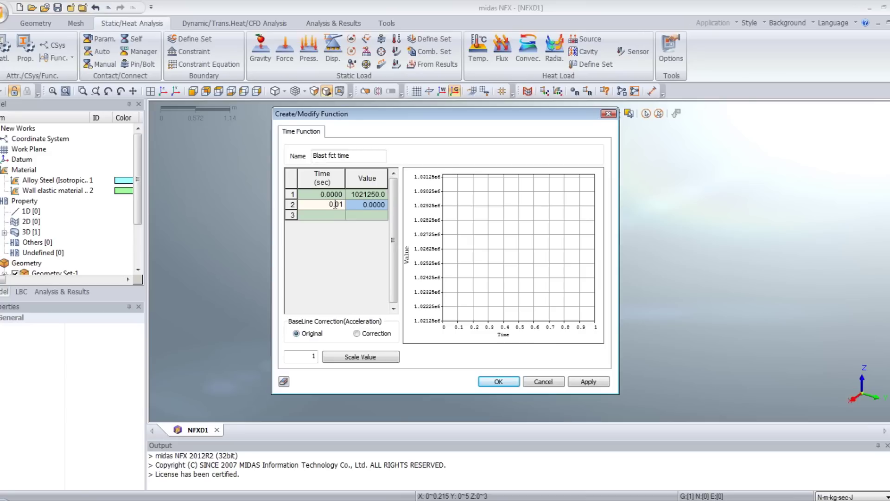
left_click(366, 206)
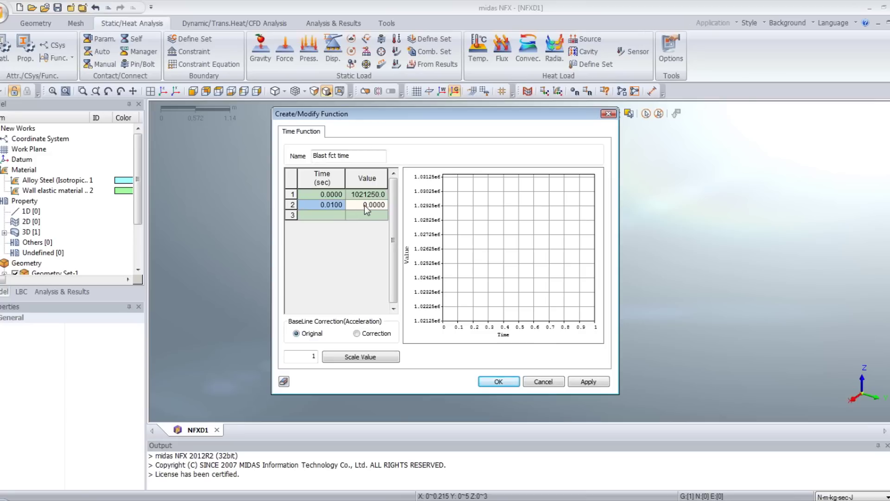
key("Return")
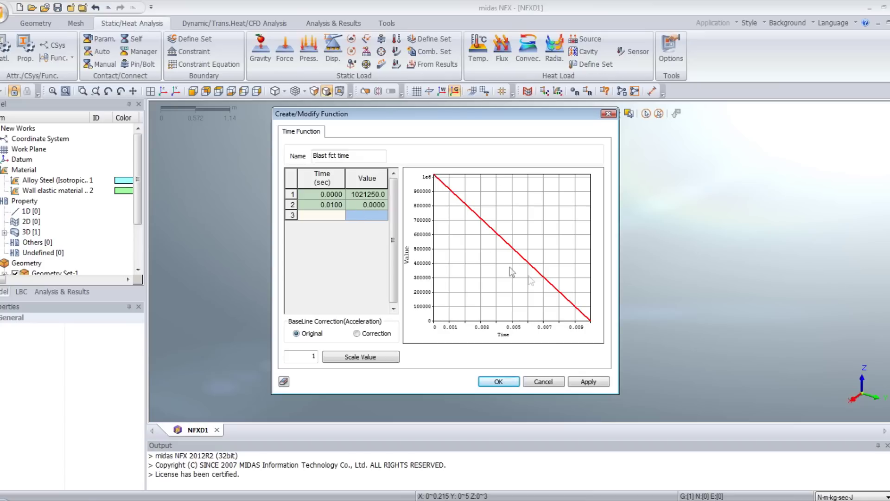
left_click(499, 381)
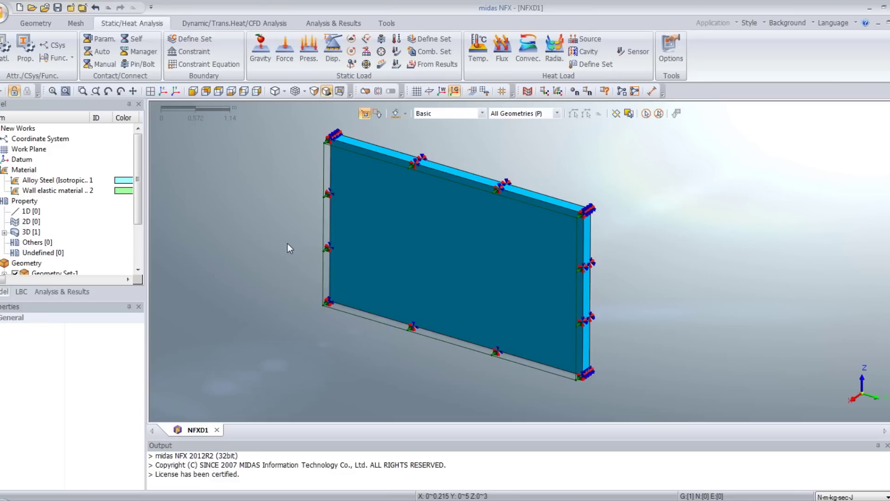
Set up a mapped solid mesh on the wall with element size 0.04.
left_click(75, 23)
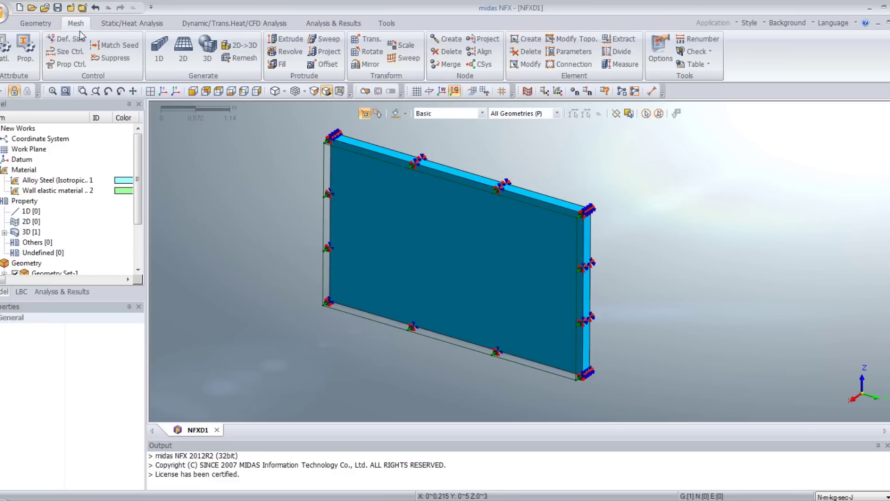
left_click(207, 60)
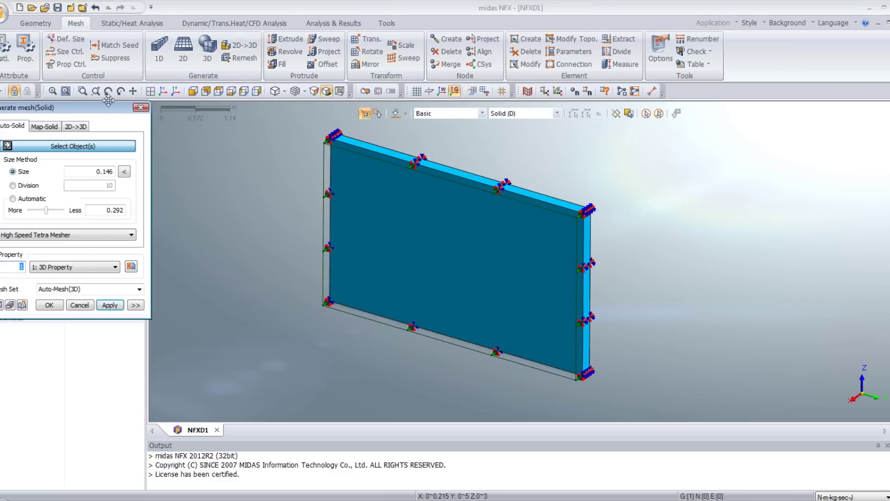
left_click_drag(111, 104, 287, 134)
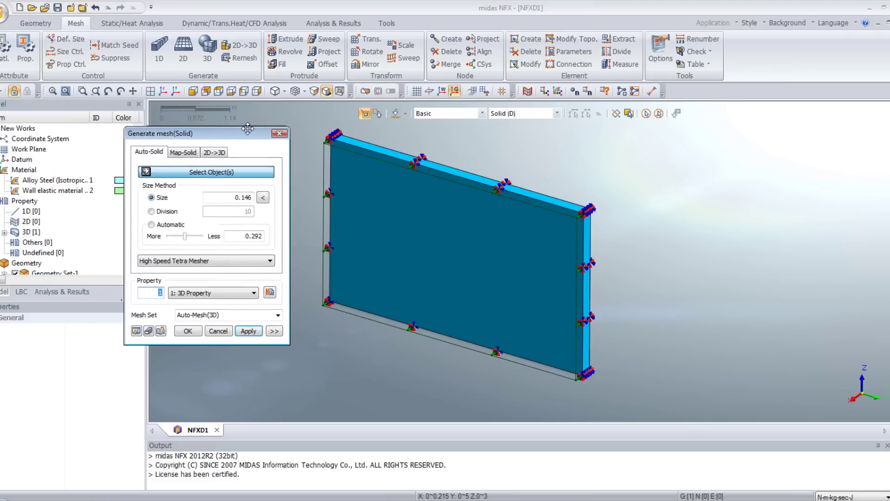
left_click(183, 153)
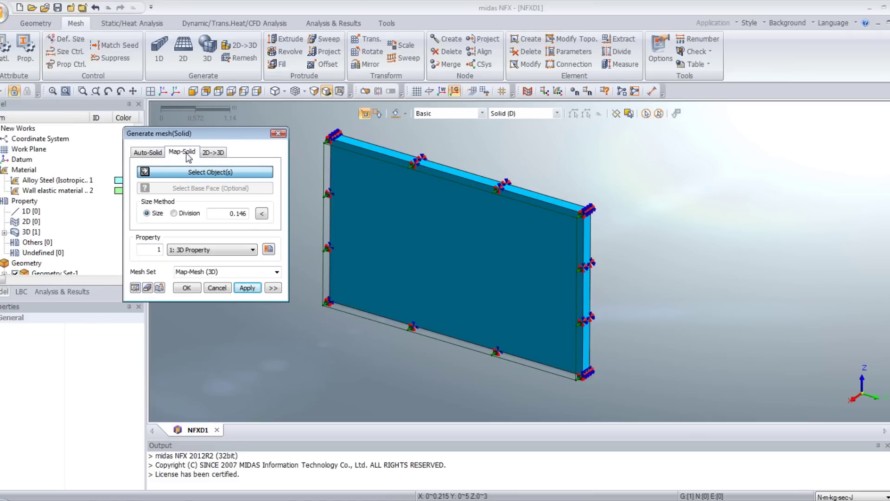
left_click(386, 190)
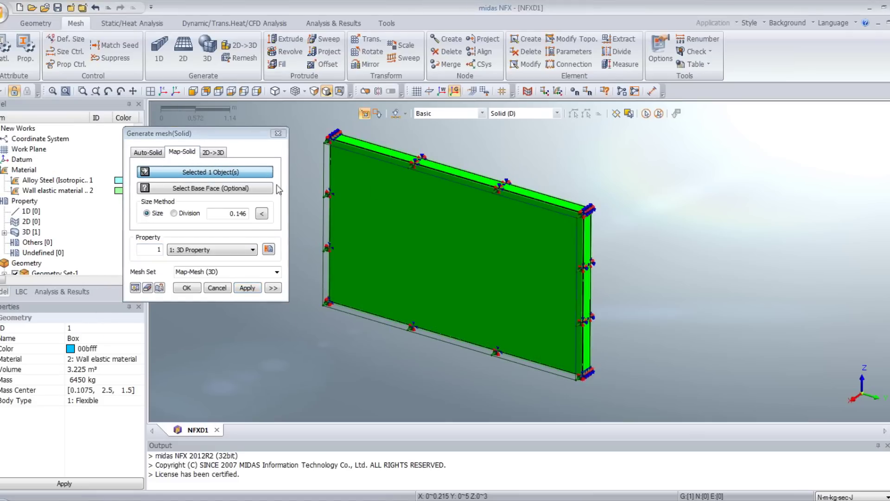
double_click(222, 214)
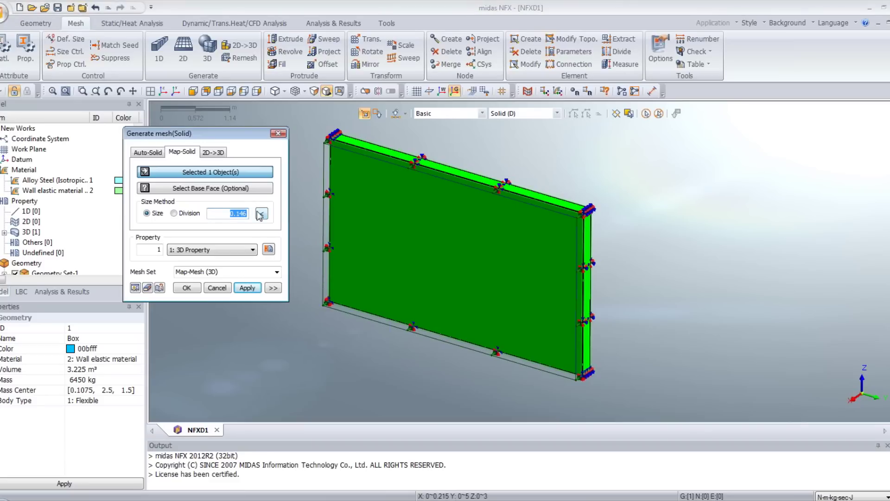
type("0.04")
Accept the advanced options, preview, and generate the mesh (57456 nodes, 46875 elements).
left_click(274, 287)
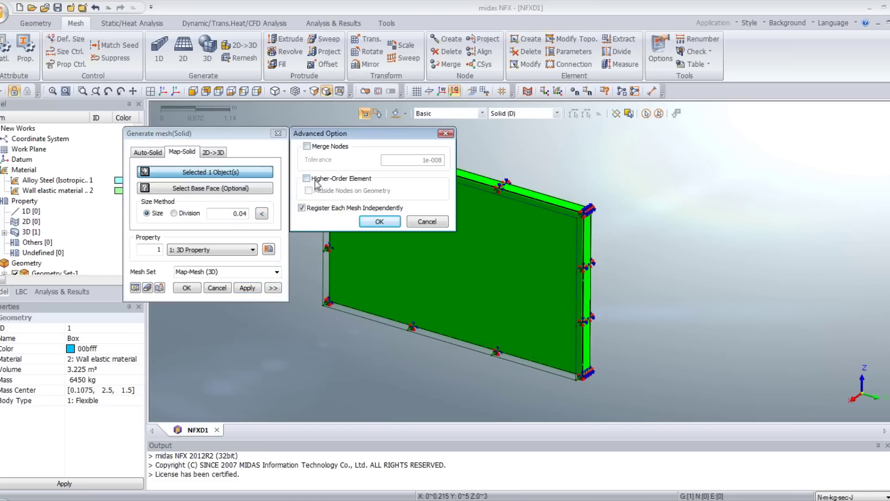
left_click(377, 222)
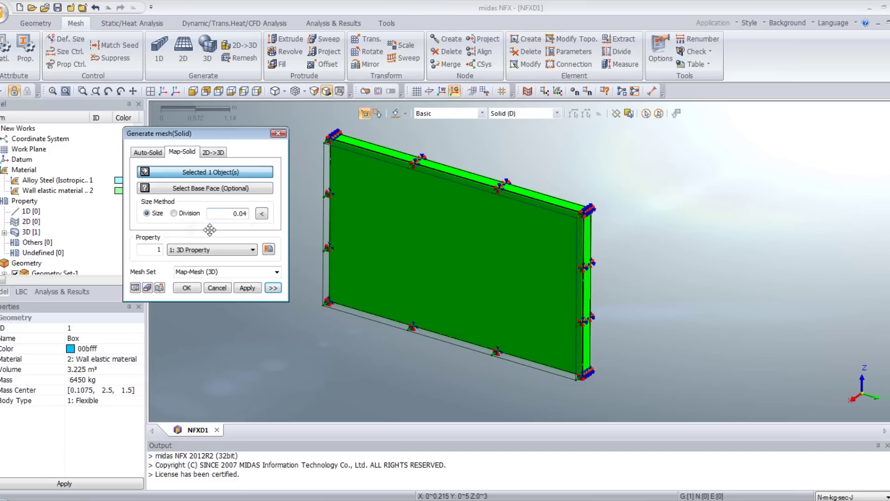
left_click(134, 288)
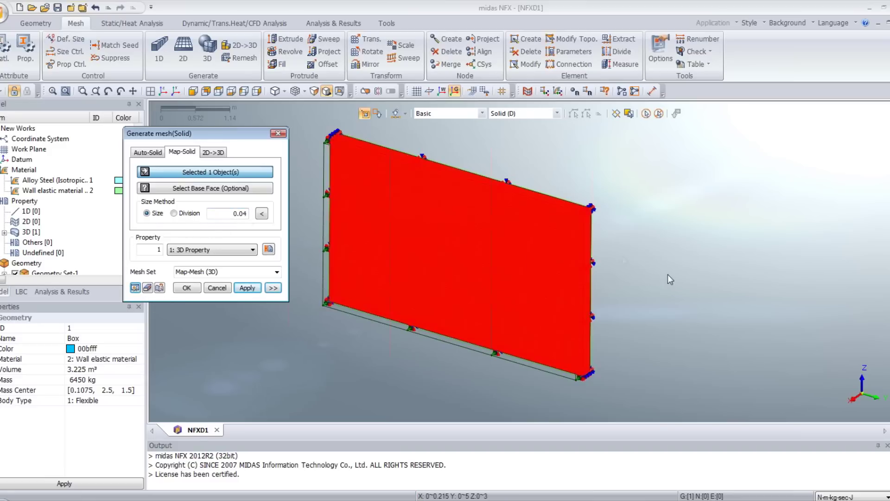
left_click(191, 288)
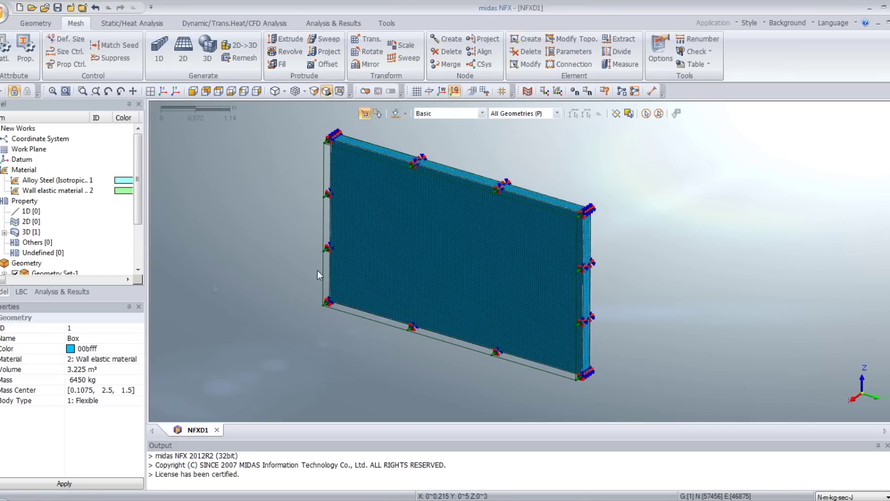
left_click(80, 293)
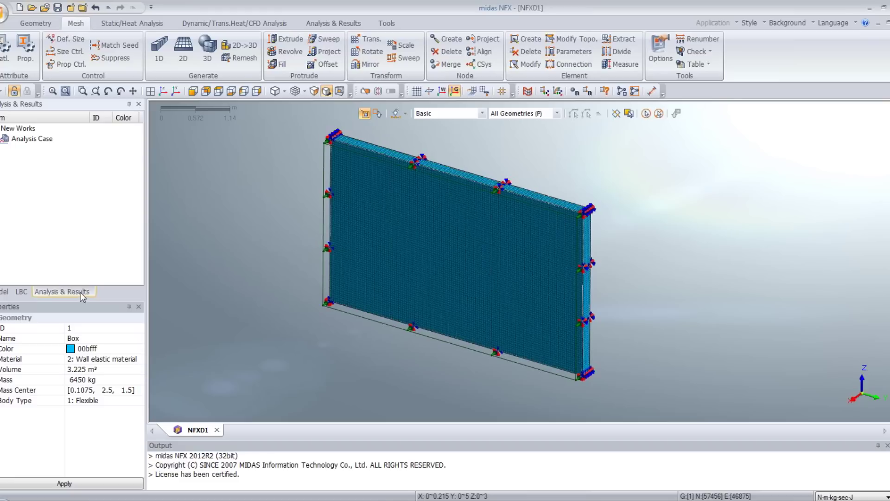
Create general analysis case 'Blast Analysis on wall' with Nonlinear Explicit Transient solution type.
right_click(37, 140)
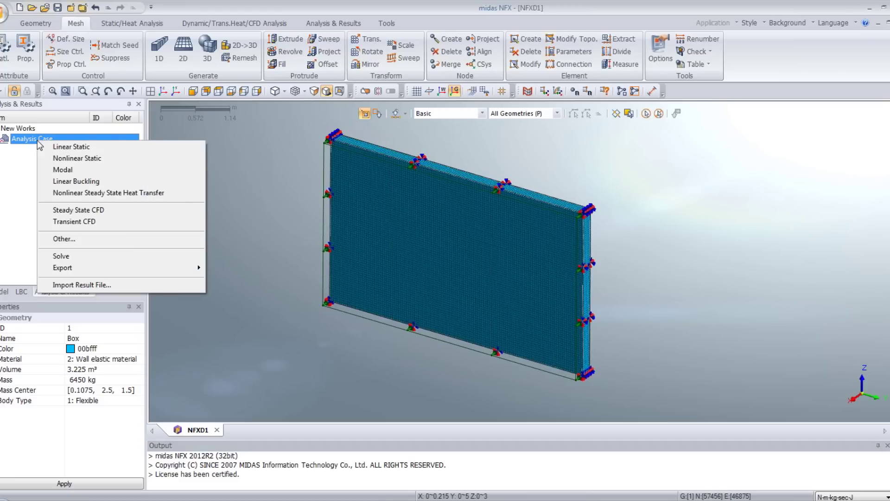
key("Escape")
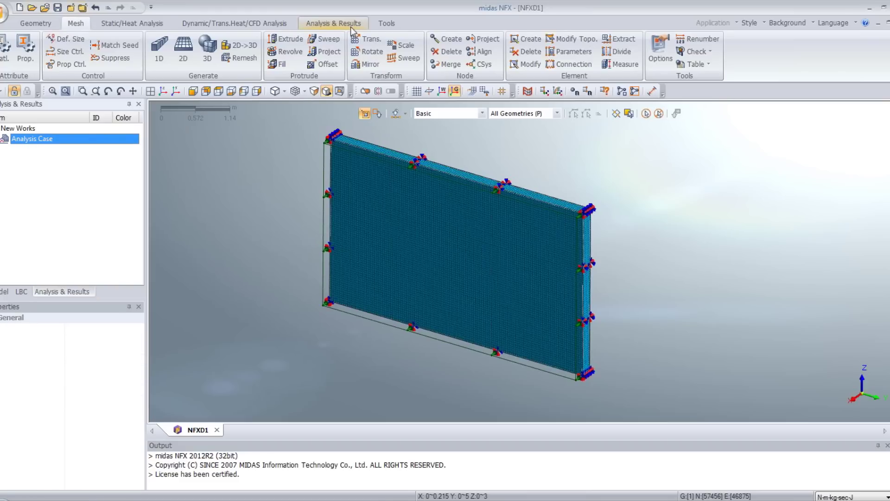
left_click(334, 25)
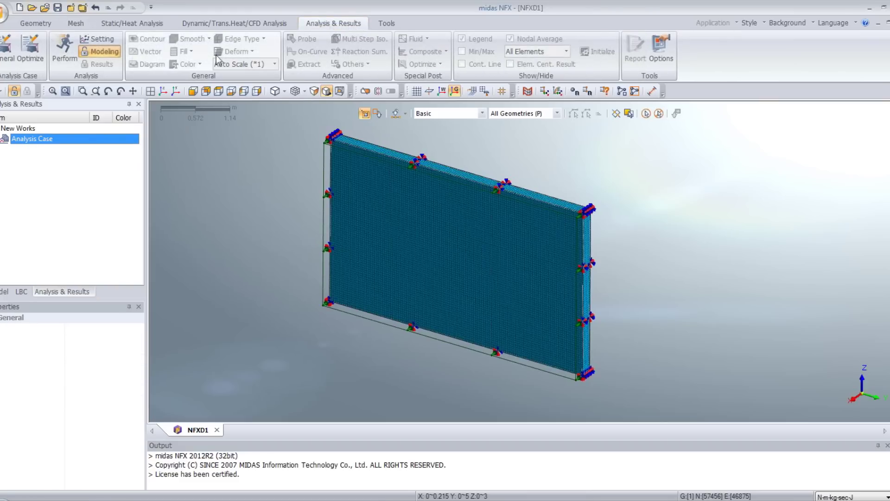
left_click(7, 49)
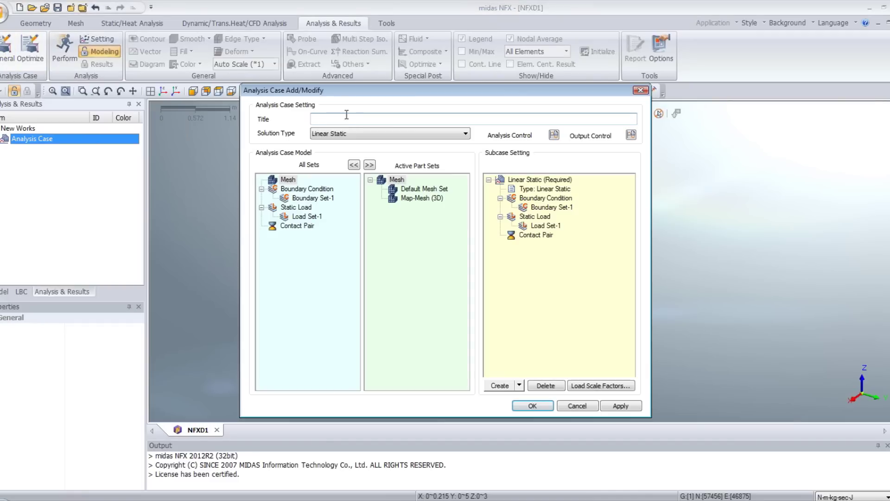
type("Blast Analysis on wall")
left_click(352, 133)
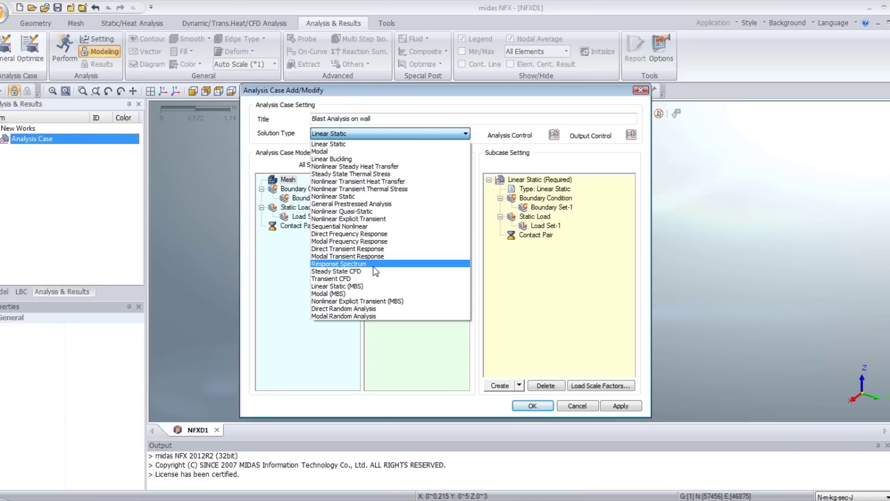
left_click(391, 220)
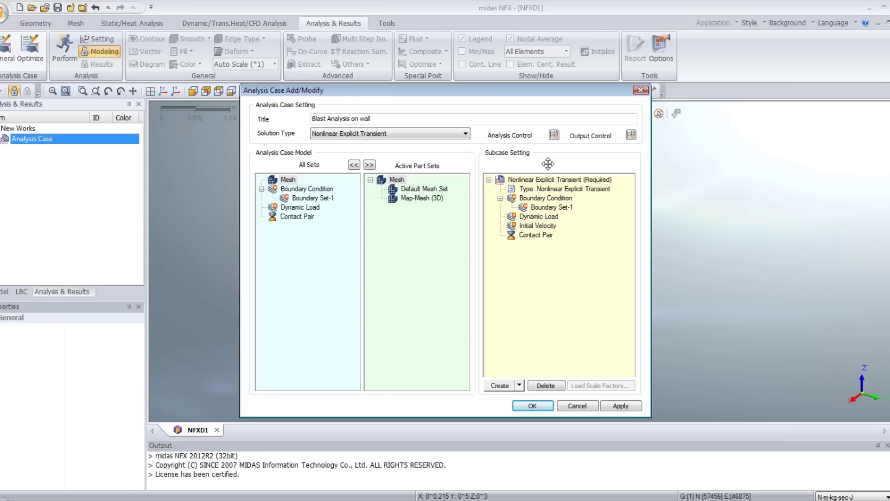
left_click(555, 180)
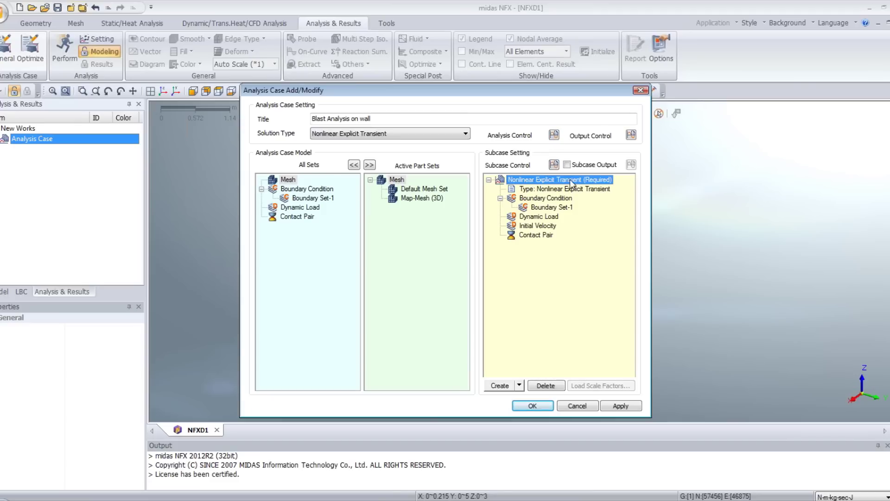
Set the blast subcase's time duration to 0.01 s.
left_click(553, 165)
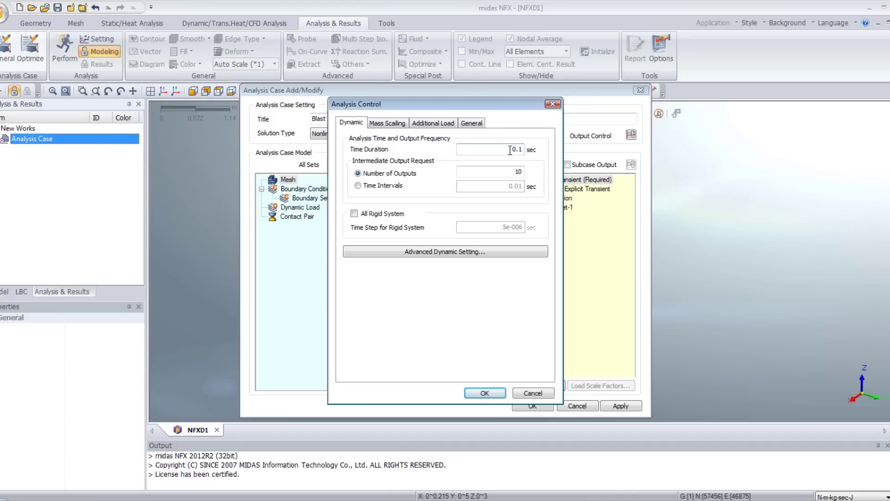
left_click_drag(510, 149, 534, 150)
type("0.01")
Add Load Set-1 as a static load driven by the Blast fct time function in Global Time.
left_click(429, 124)
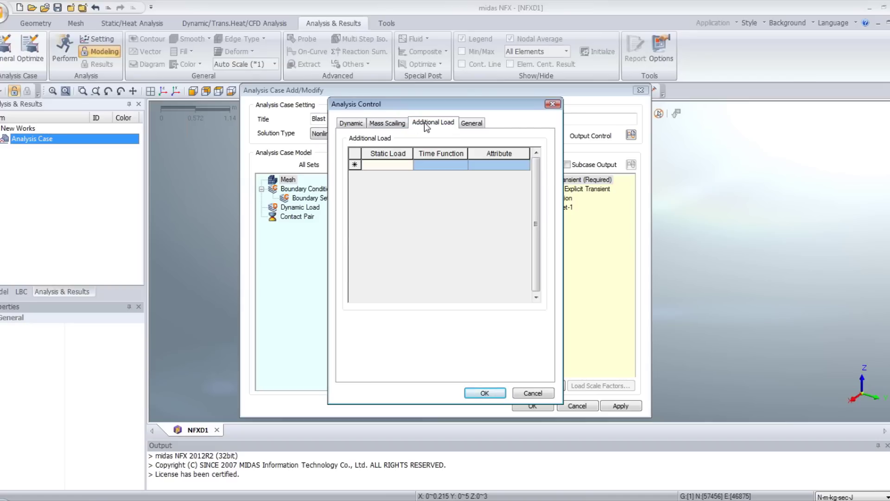
left_click(404, 166)
left_click(409, 165)
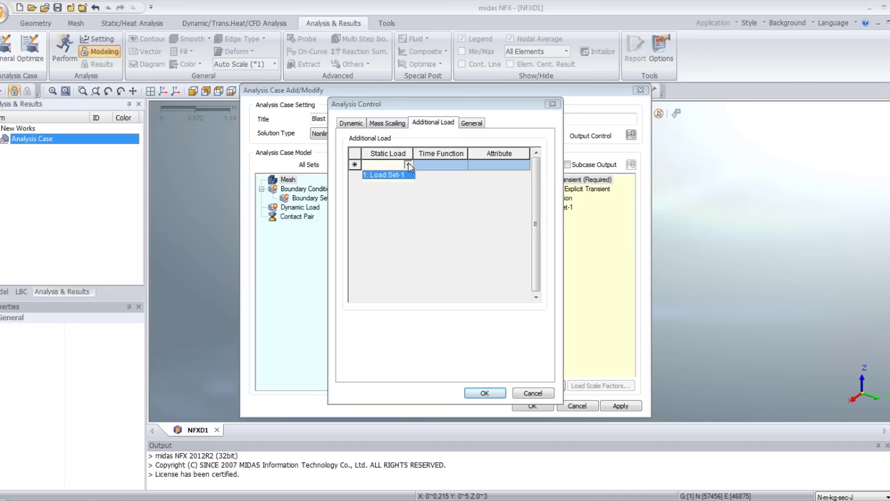
left_click(407, 175)
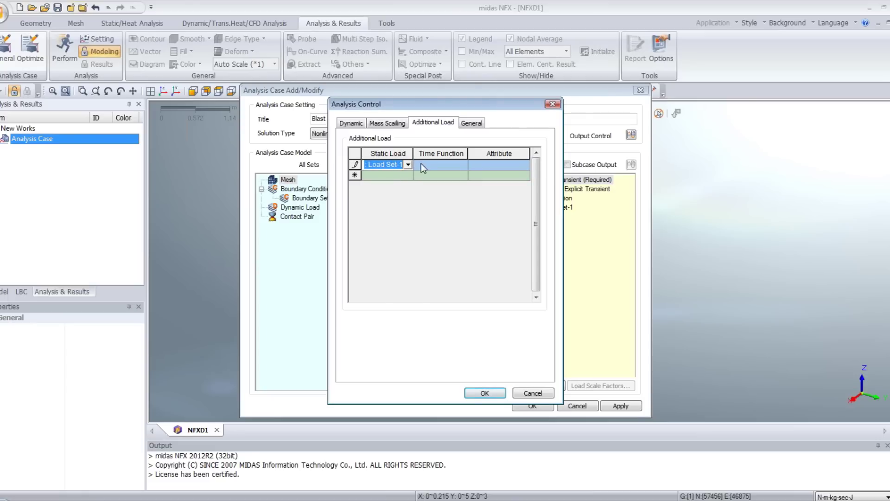
left_click(454, 166)
left_click(461, 165)
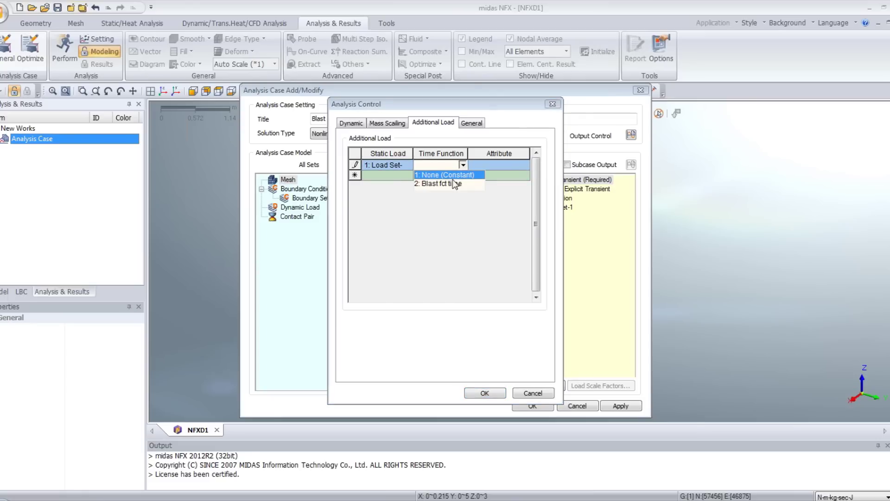
left_click(451, 184)
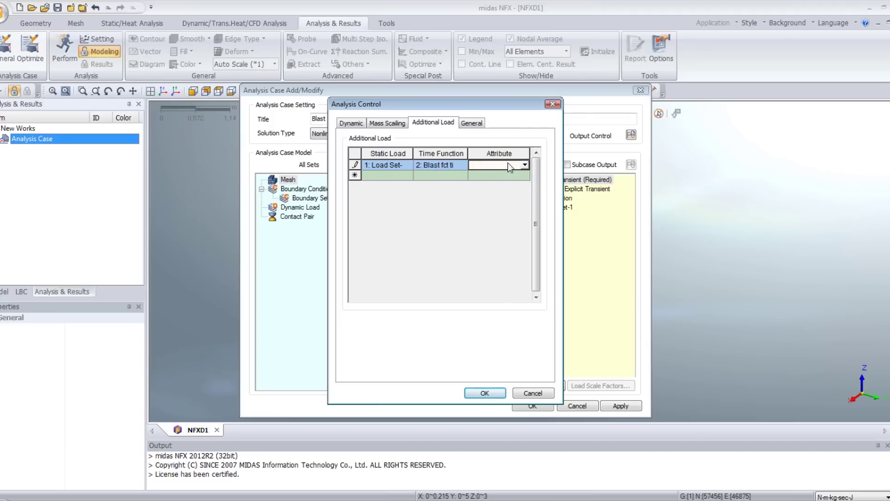
left_click(524, 165)
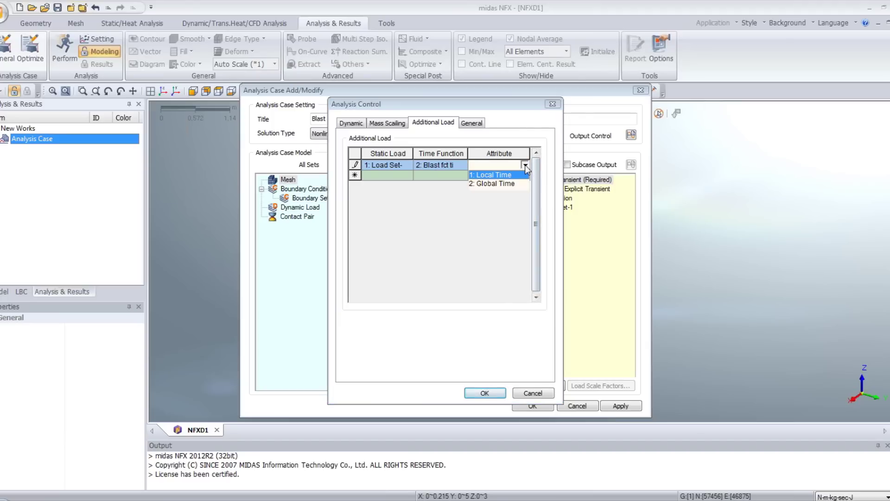
left_click(507, 184)
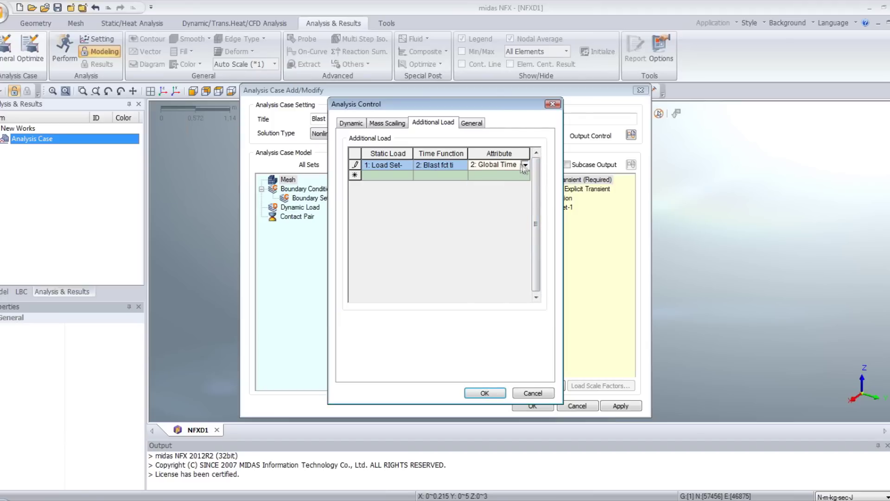
left_click(483, 393)
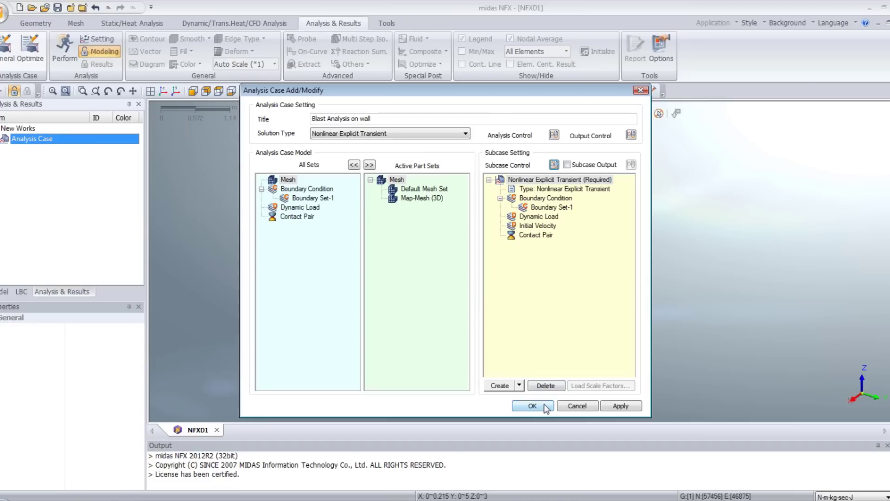
Disable applied load, constraint force, contact, velocity, acceleration, force and nonlinear outputs, then save the Blast Analysis on wall case.
left_click(630, 135)
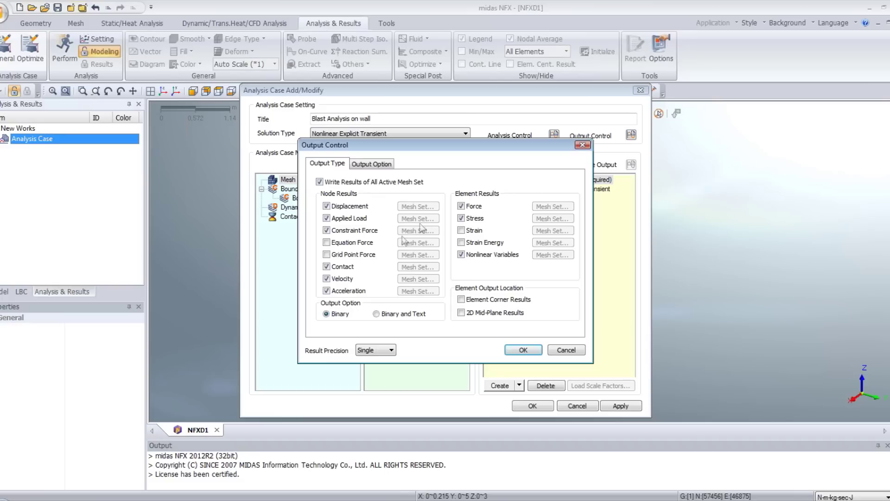
left_click(327, 218)
left_click(327, 230)
left_click(327, 267)
left_click(326, 279)
left_click(326, 291)
left_click(461, 206)
left_click(461, 254)
left_click(523, 351)
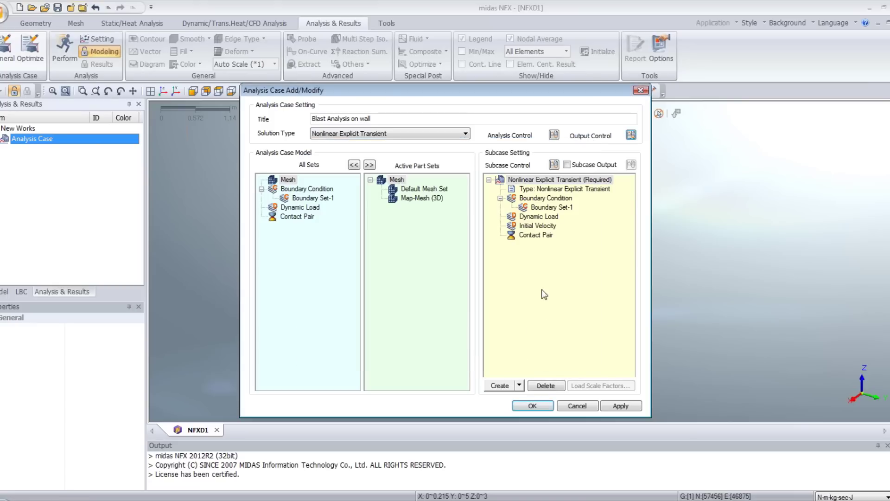
left_click(533, 406)
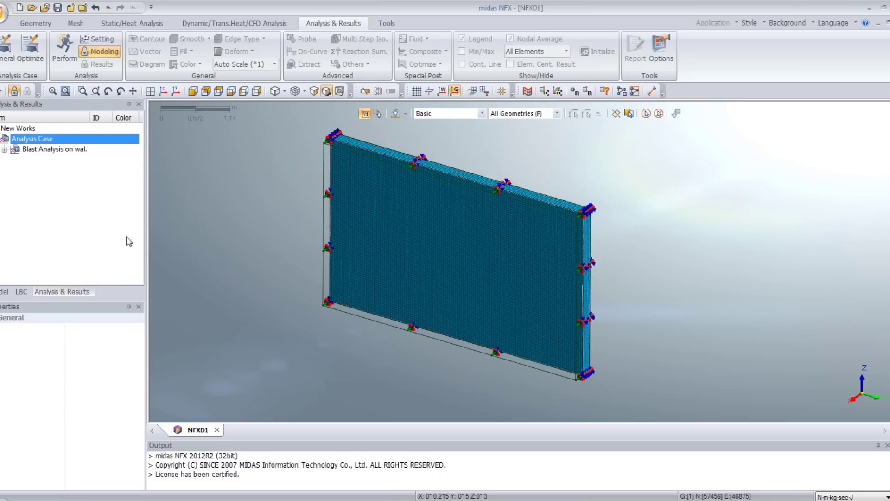
Run the solver on the blast case, saving the model as NFXD1.
right_click(47, 151)
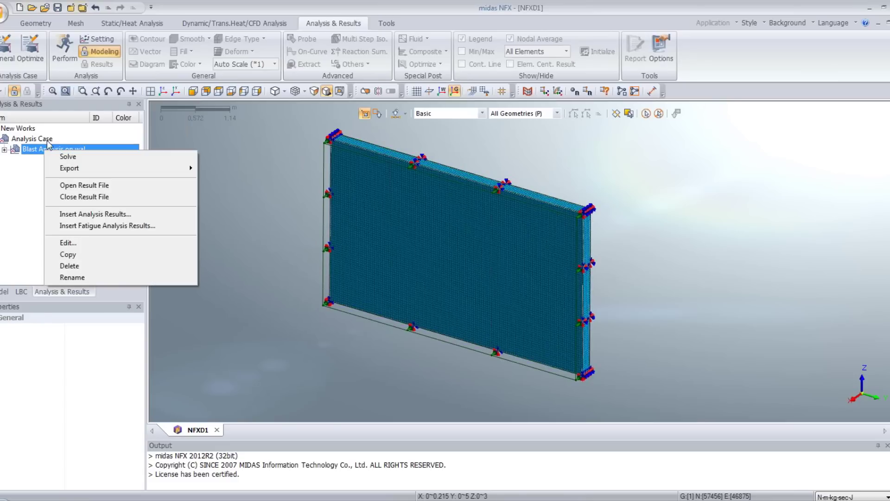
left_click(65, 47)
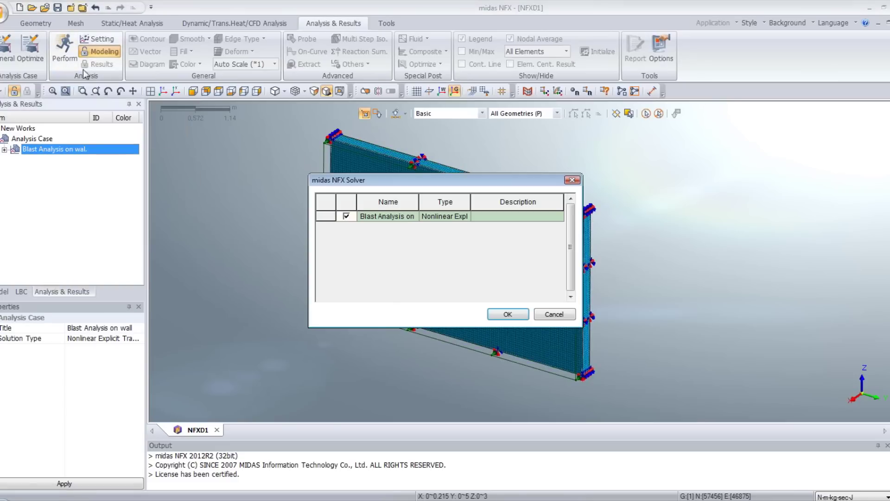
left_click(507, 314)
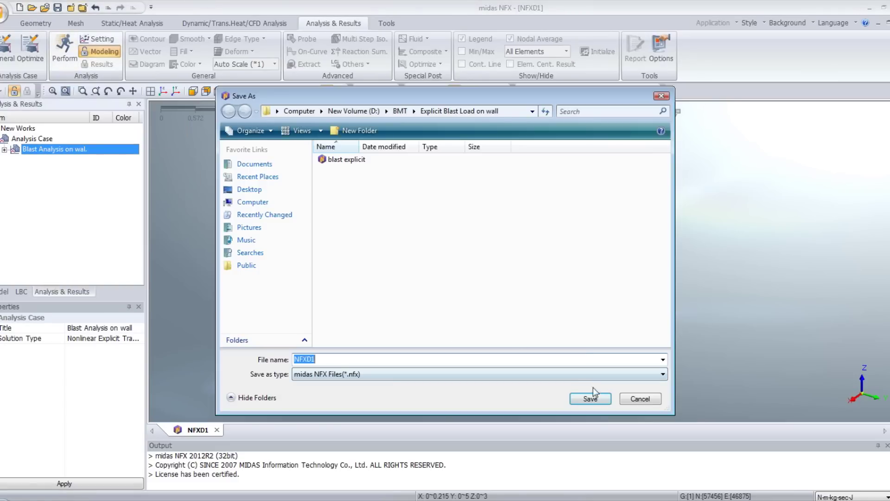
left_click(591, 398)
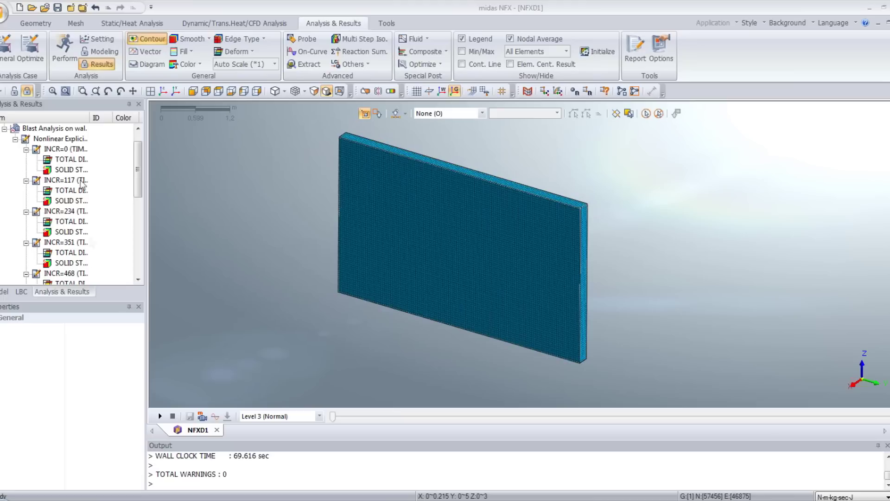
Widen the results tree and show total displacement at the first increment, INCR=117 and INCR=234.
left_click_drag(90, 118, 137, 116)
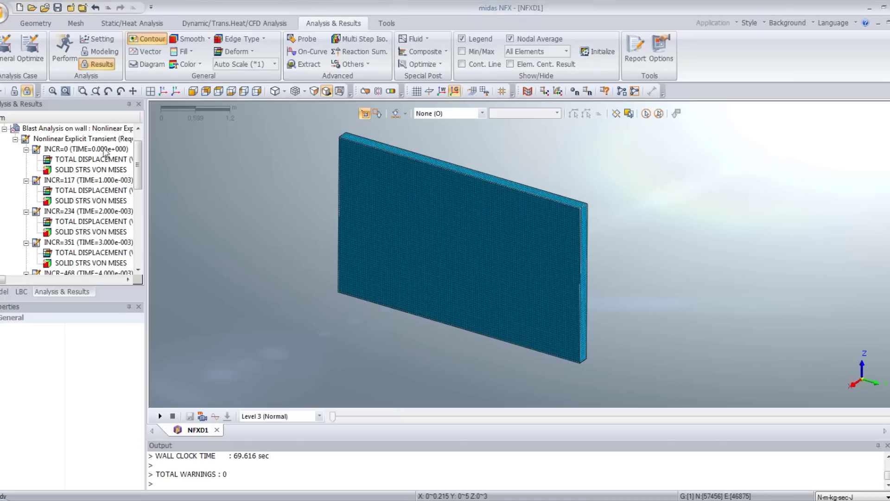
double_click(68, 160)
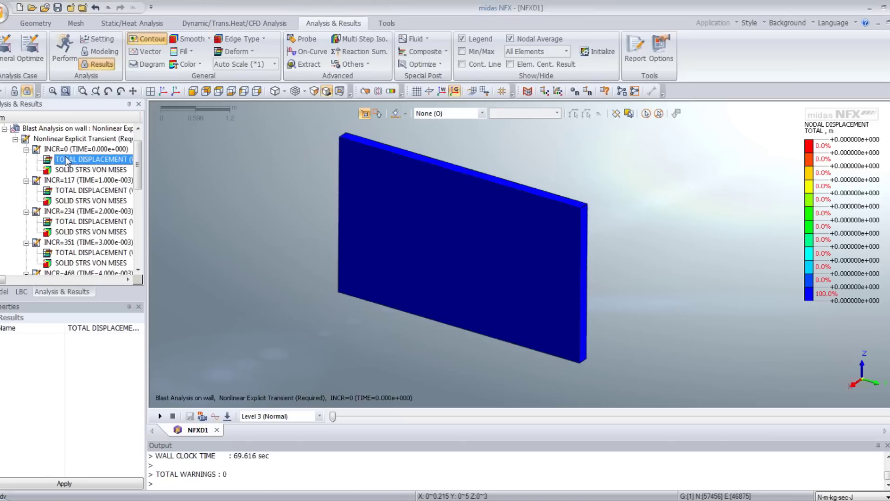
double_click(69, 190)
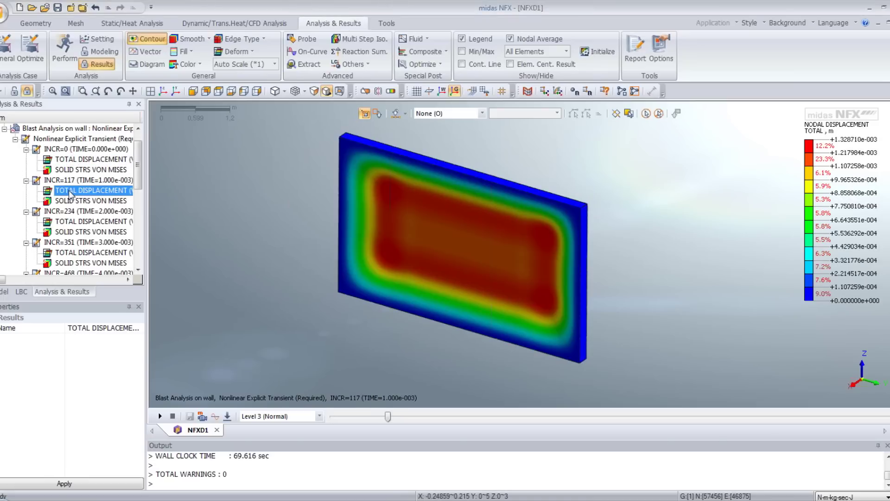
double_click(71, 223)
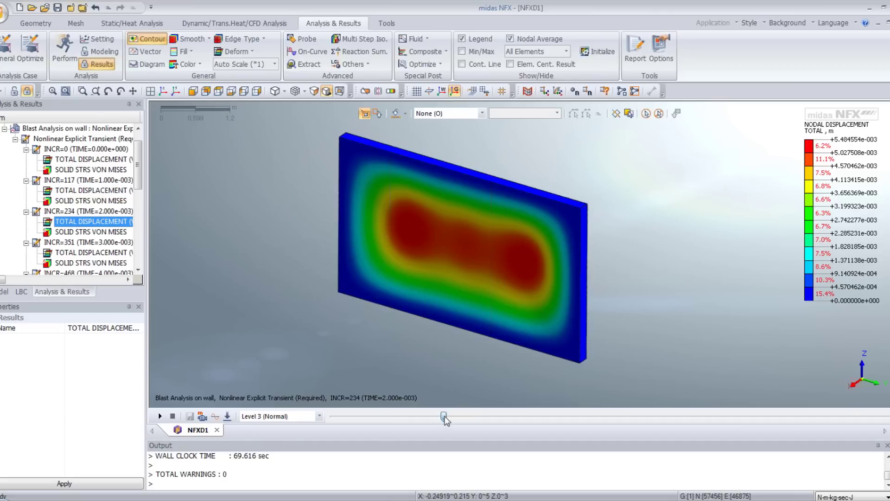
Scrub the animation slider through the increments, finishing at INCR=586.
left_click_drag(446, 419, 527, 424)
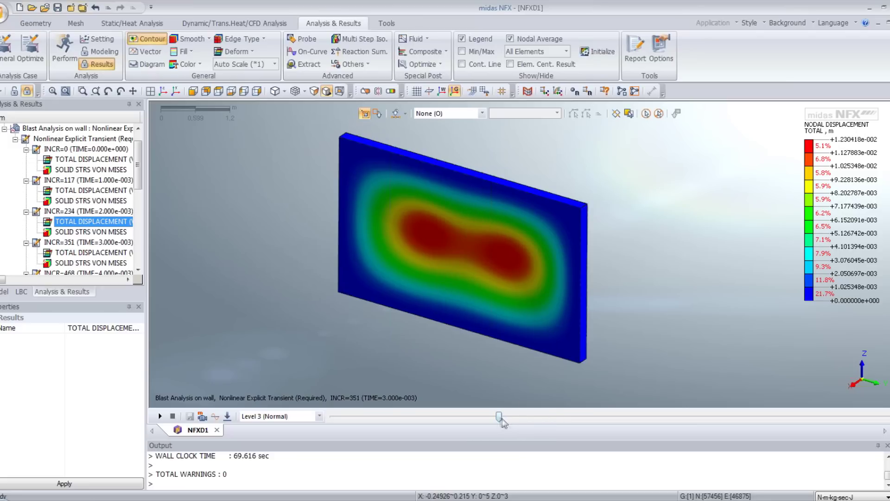
left_click_drag(501, 420, 884, 429)
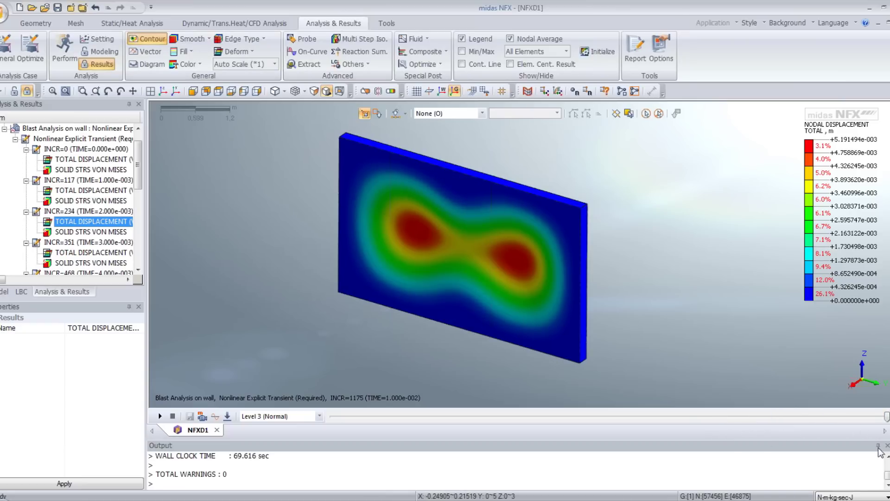
left_click_drag(882, 422, 584, 436)
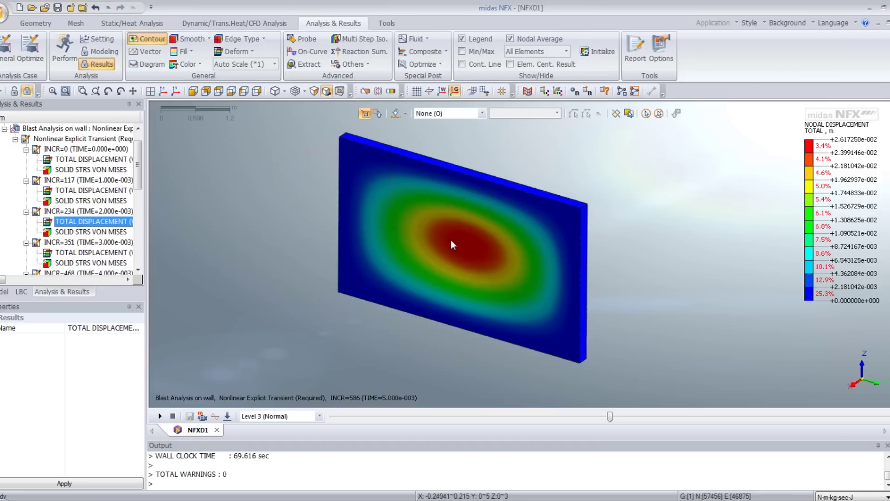
Extract a displacement table for node 29850 at the wall centre.
left_click(304, 63)
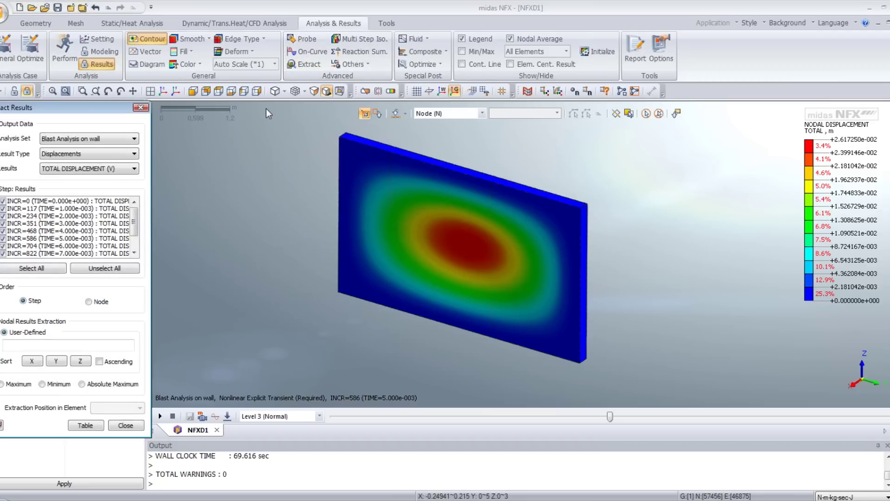
left_click_drag(125, 108, 234, 122)
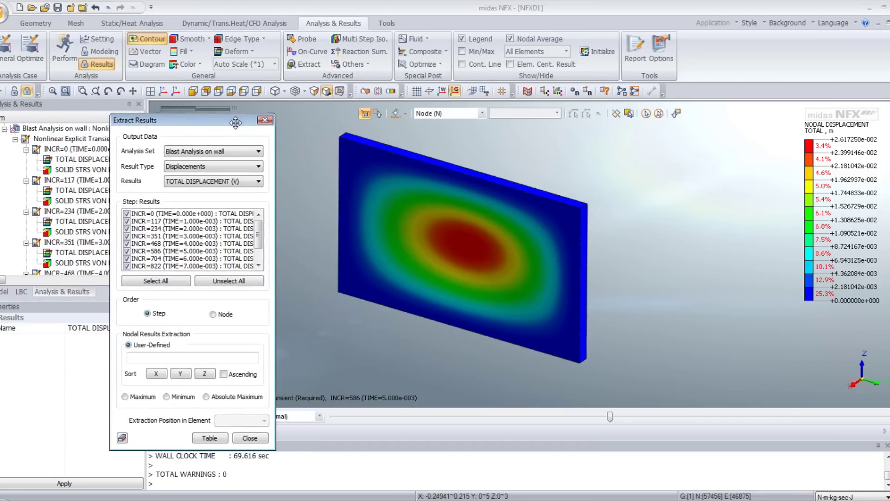
left_click(463, 246)
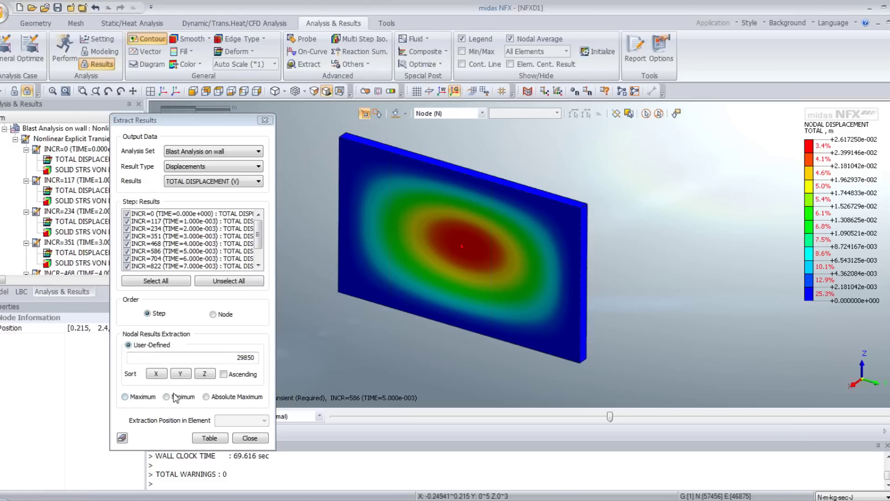
left_click(210, 438)
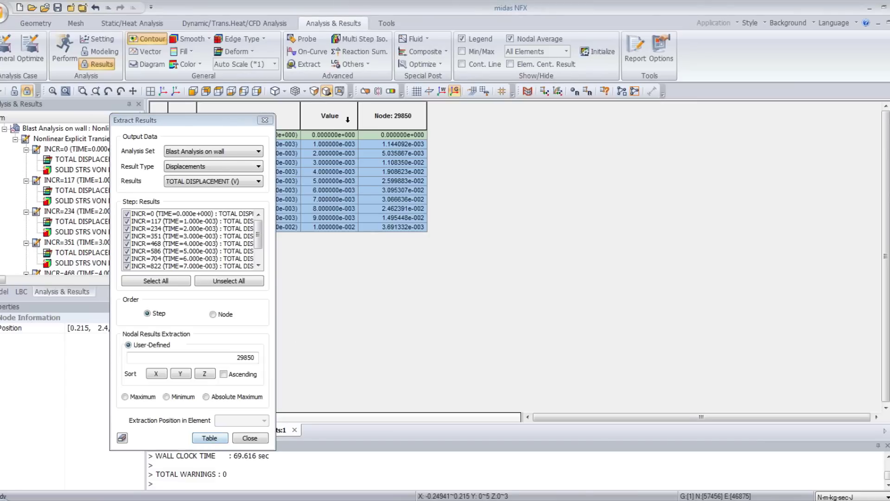
left_click(299, 121)
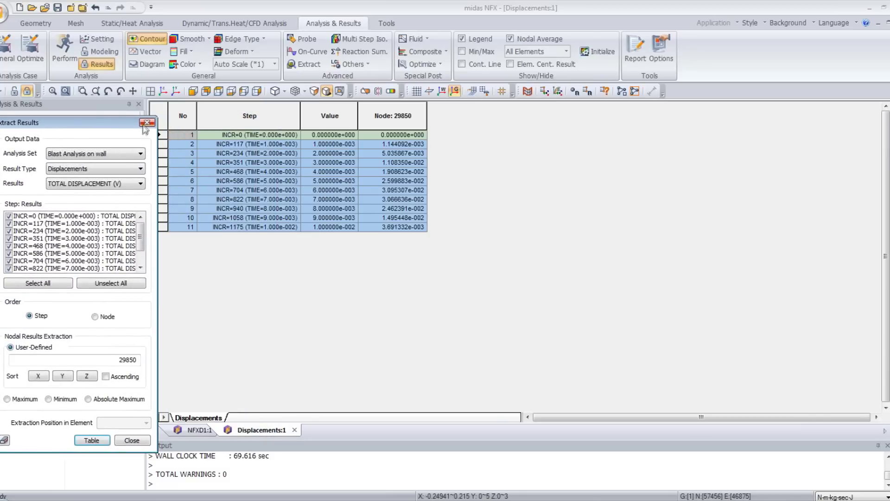
Select the Value and Node: 29850 columns and choose Show Graph.
left_click_drag(338, 118, 405, 115)
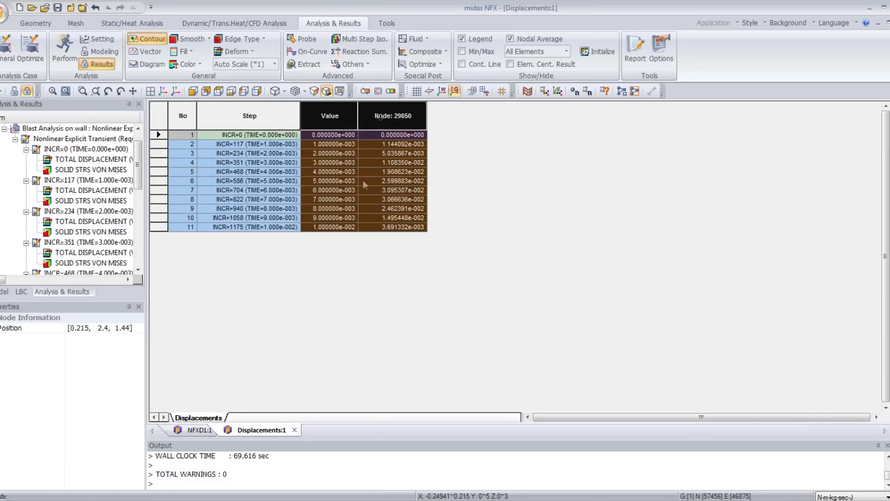
right_click(387, 114)
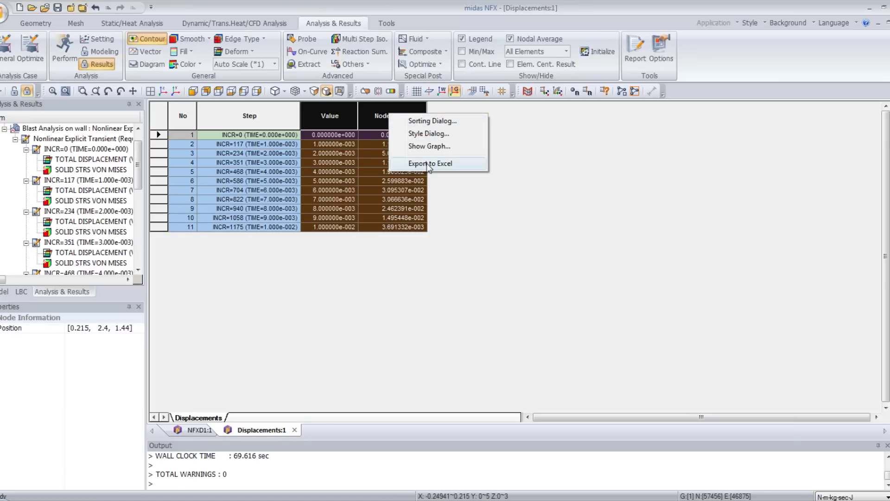
left_click(430, 146)
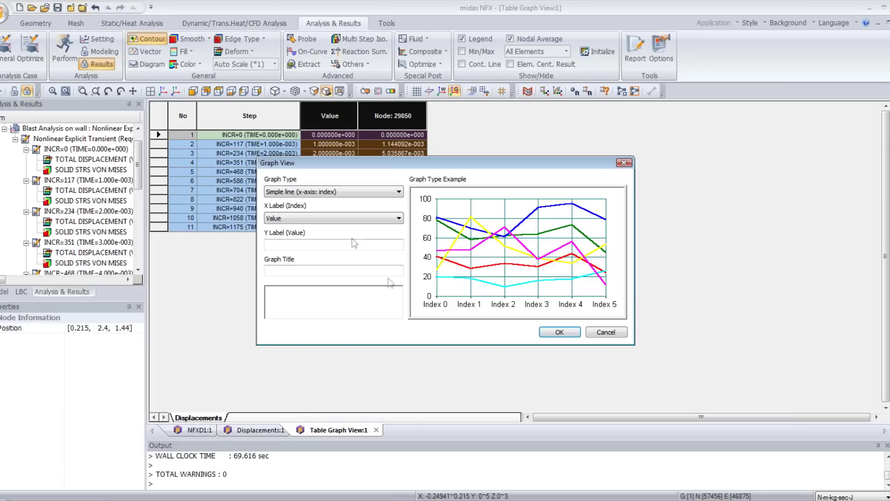
Plot node 29850's displacement as a simple line graph, then close the graph and Displacements table.
left_click(557, 333)
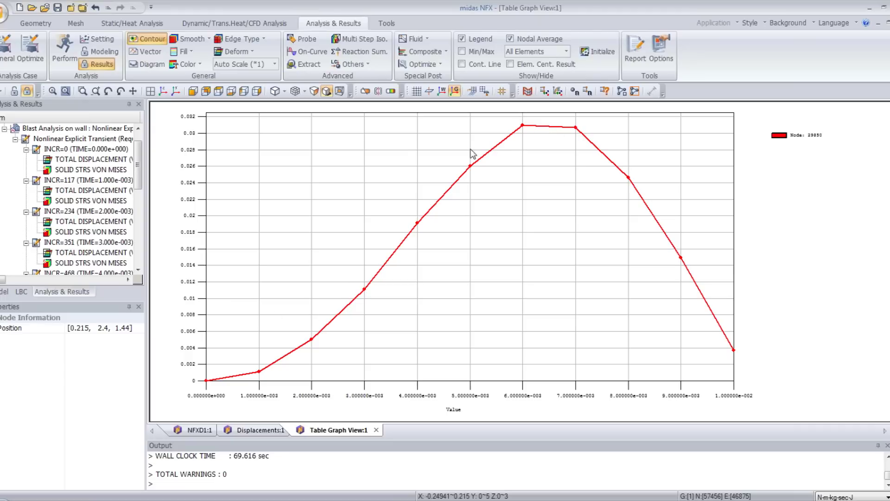
left_click(377, 431)
left_click(296, 432)
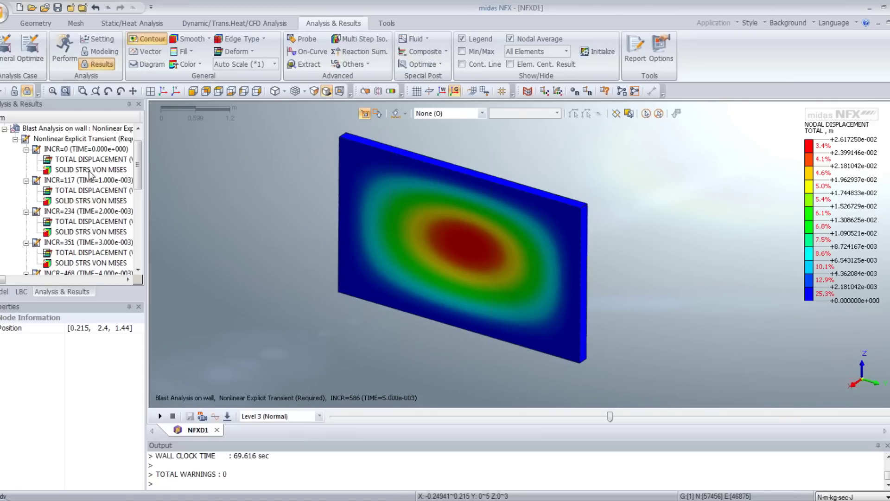
Display SOLID STRS VON MISES and step the slider to INCR=586.
double_click(89, 170)
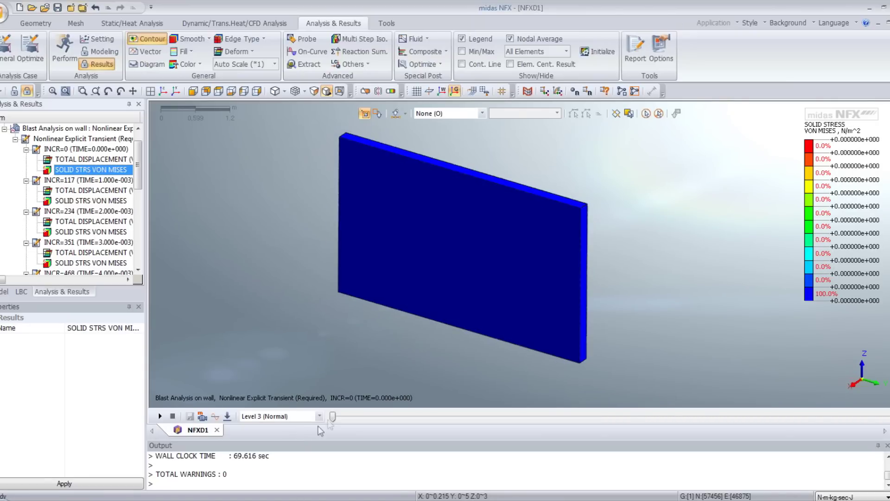
left_click(365, 421)
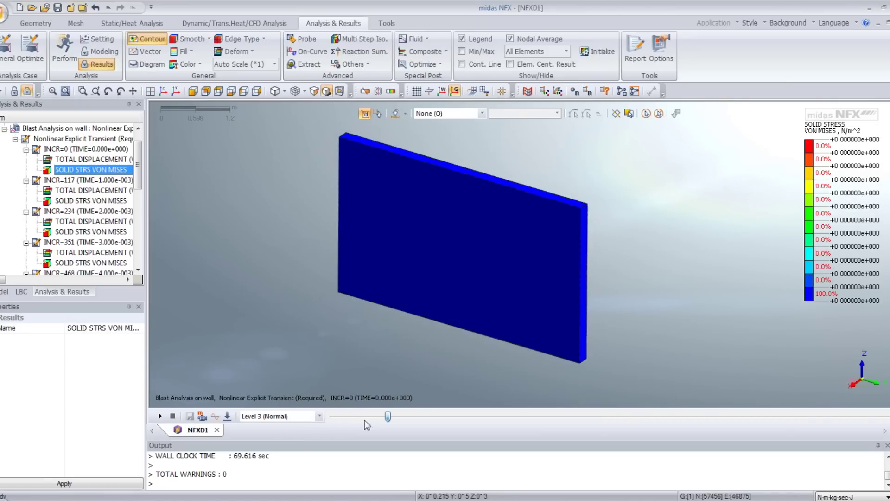
left_click_drag(365, 421, 604, 434)
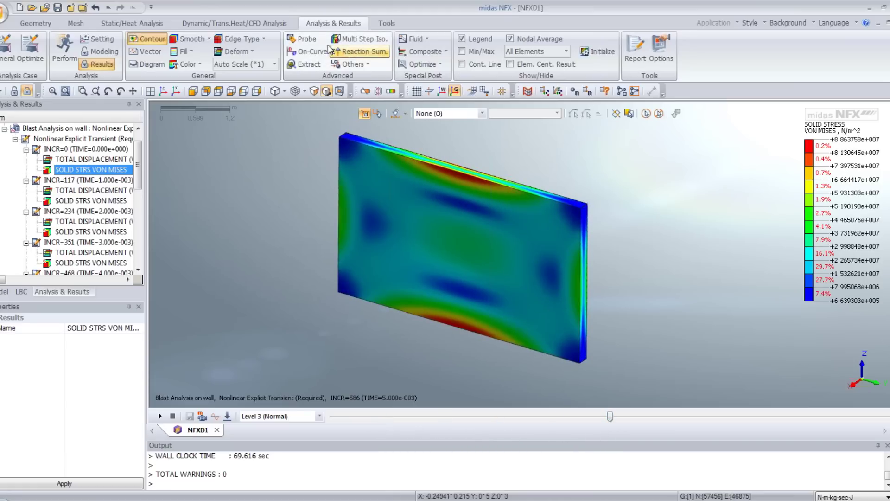
Probe von Mises stress at the wall's top edge, centre and bottom edge.
left_click(303, 39)
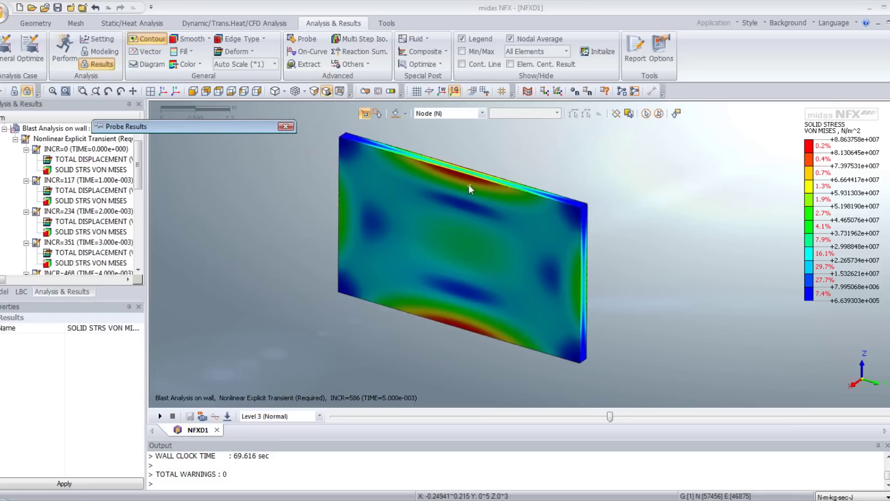
left_click(468, 182)
left_click(467, 247)
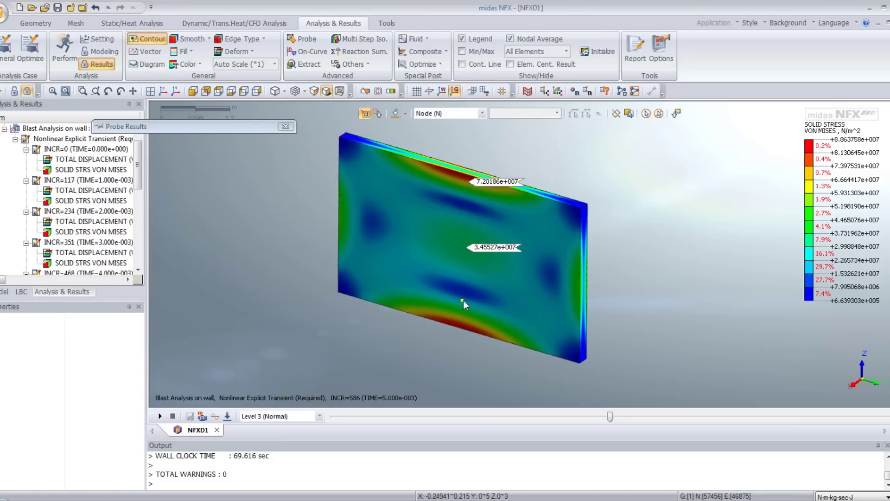
left_click(457, 323)
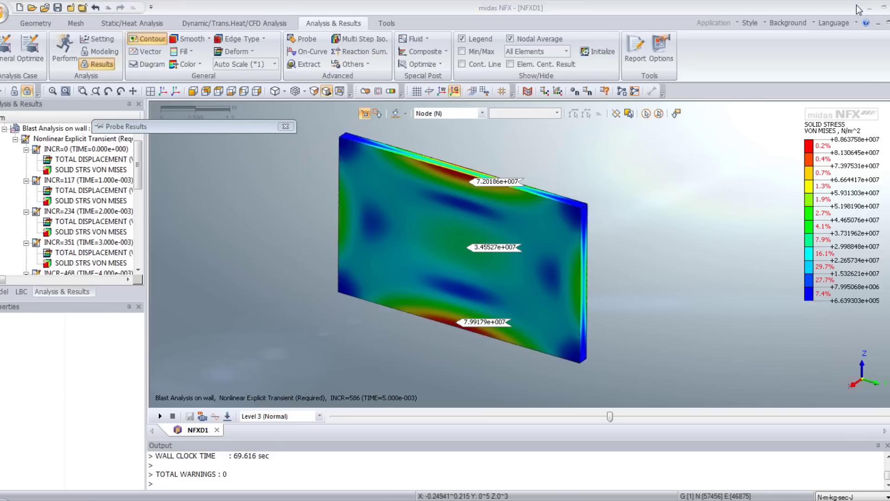
Set a user-defined legend range with a 3.3e+007 maximum stress value.
right_click(842, 140)
left_click(816, 147)
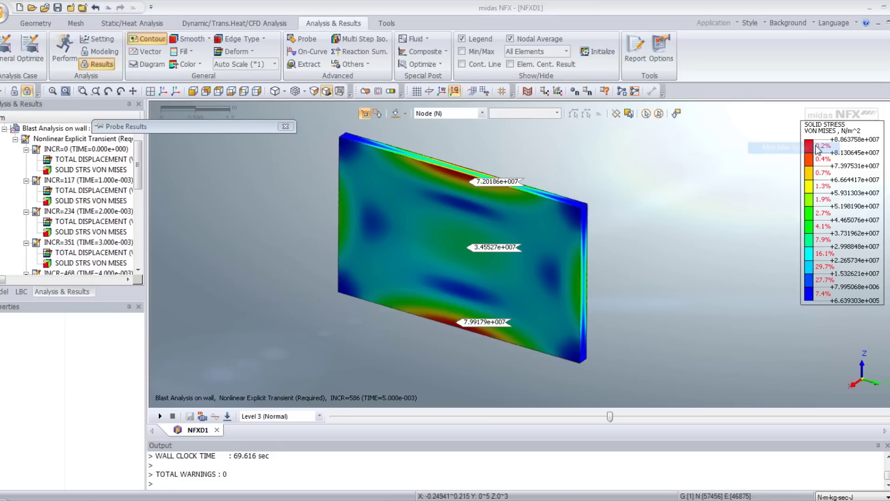
left_click_drag(824, 152, 713, 127)
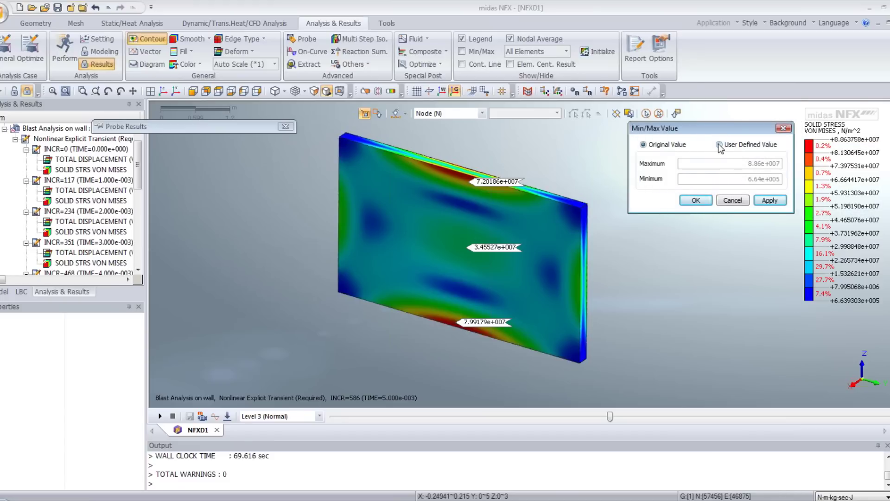
left_click(719, 145)
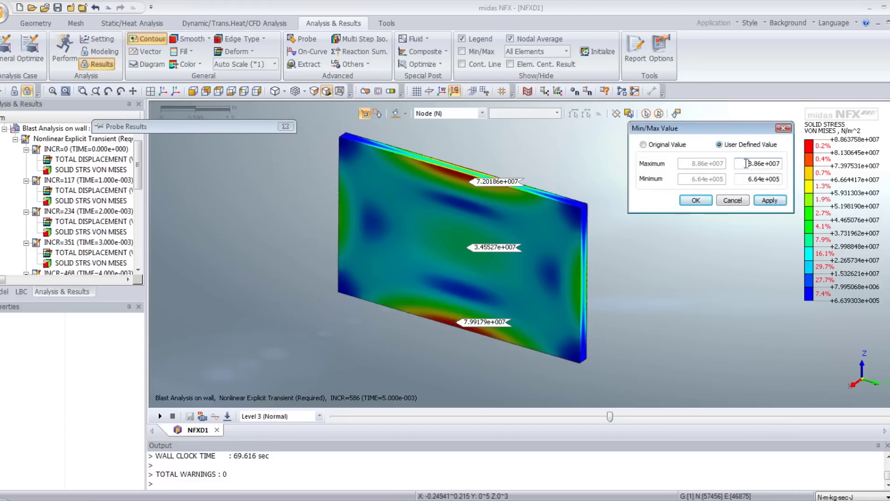
left_click_drag(746, 163, 778, 166)
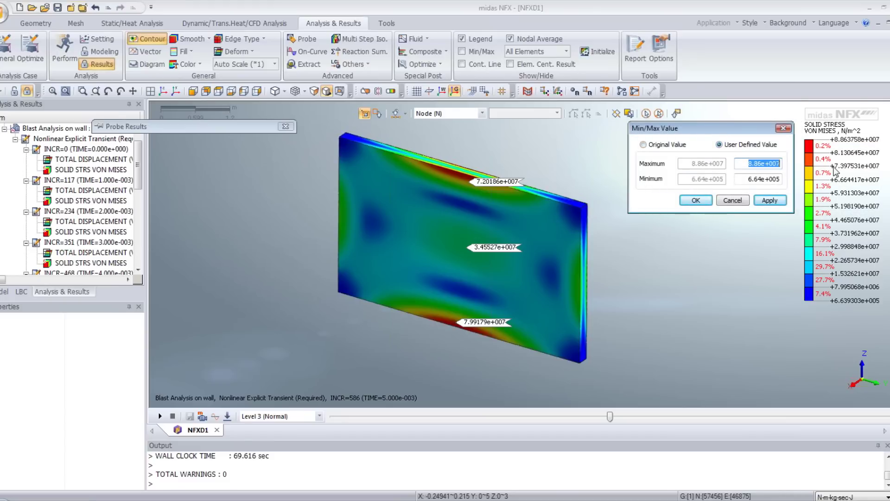
left_click(761, 164)
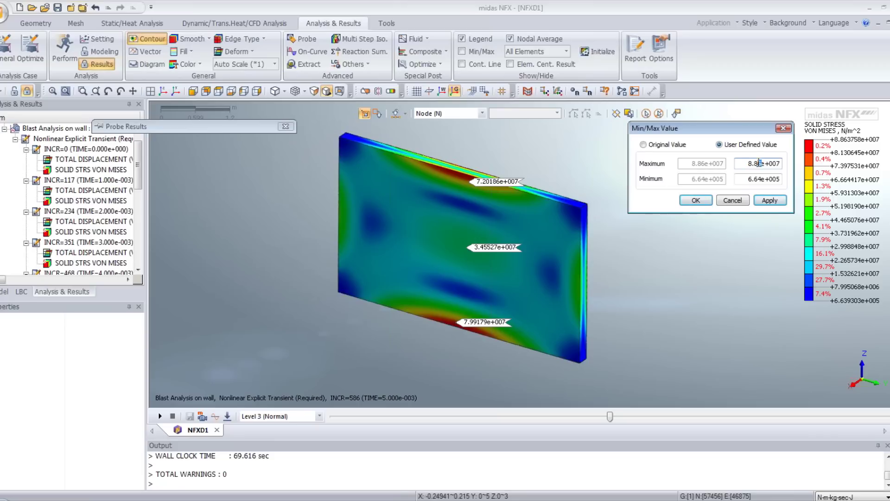
left_click(777, 204)
left_click(732, 200)
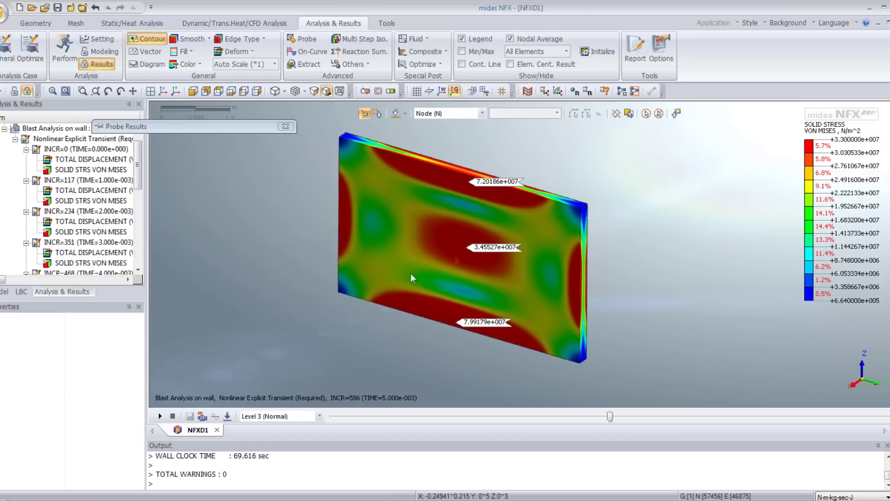
Drag the animation slider forward to the final increment INCR=1175 at 0.01 s.
left_click_drag(610, 417, 659, 418)
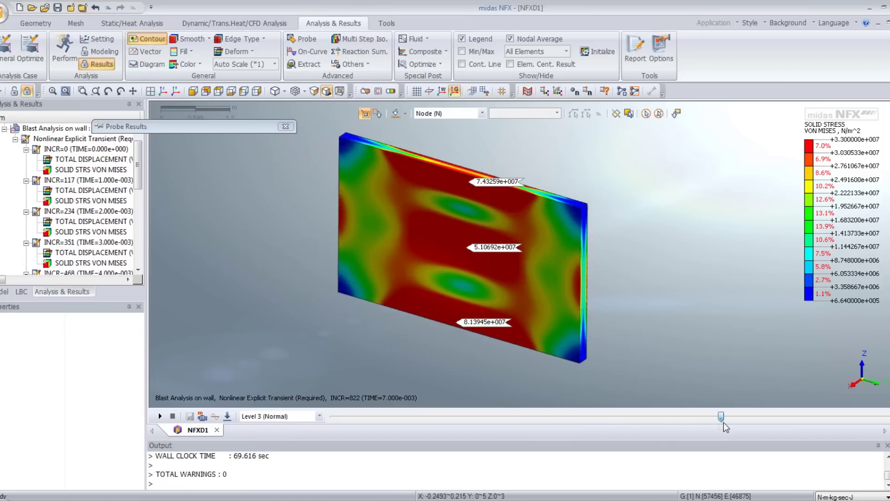
left_click_drag(721, 417, 887, 416)
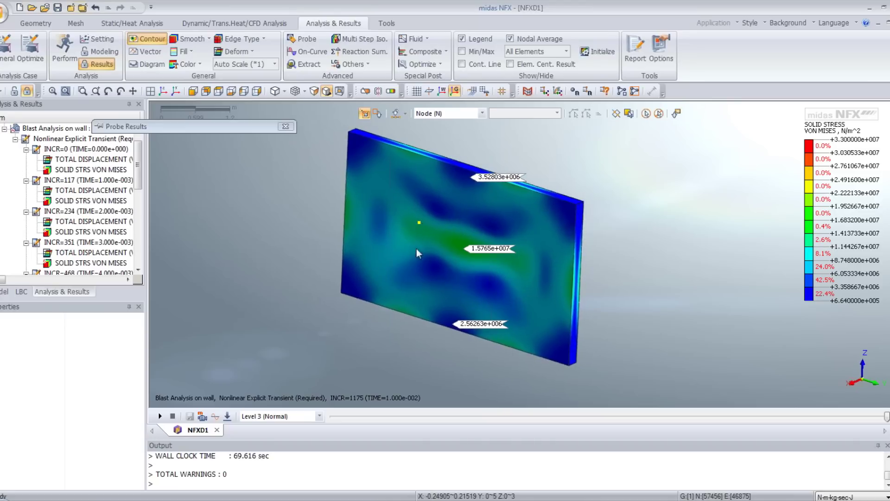
scroll(416, 248, "up", 2)
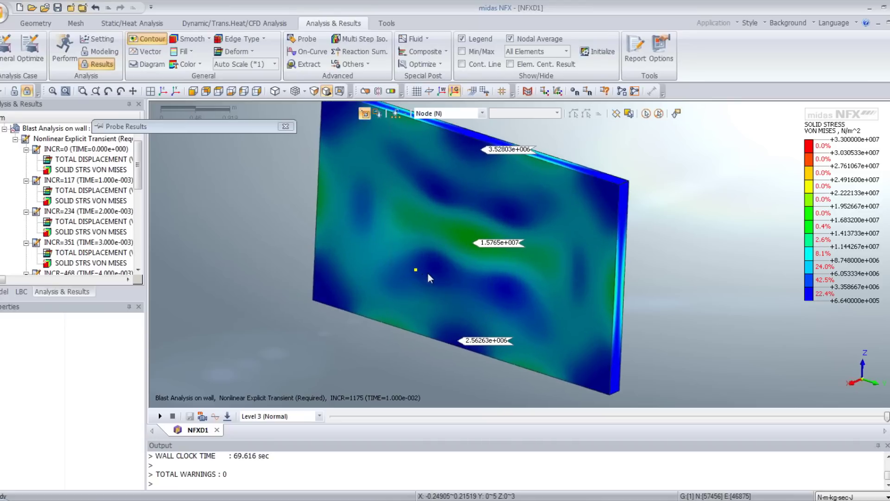
Turn on the slice plane and close the probe results to remove the value labels.
left_click(366, 91)
mouse_move(248, 169)
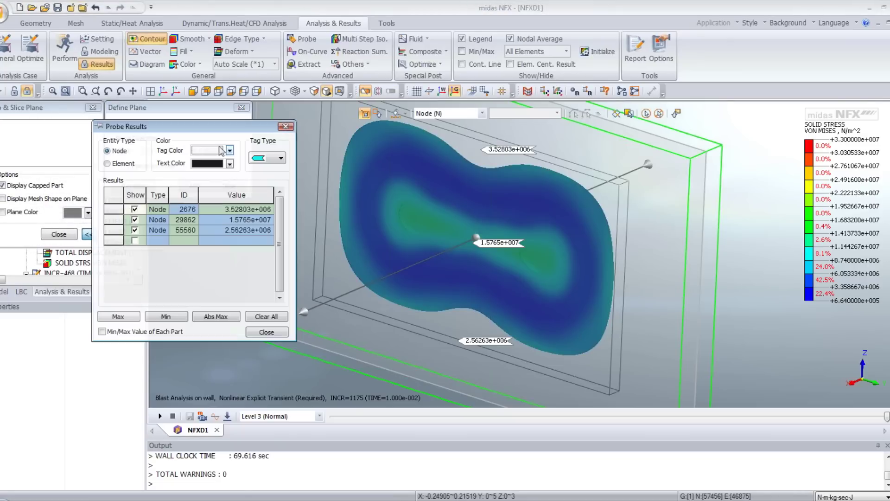
left_click_drag(247, 170, 340, 246)
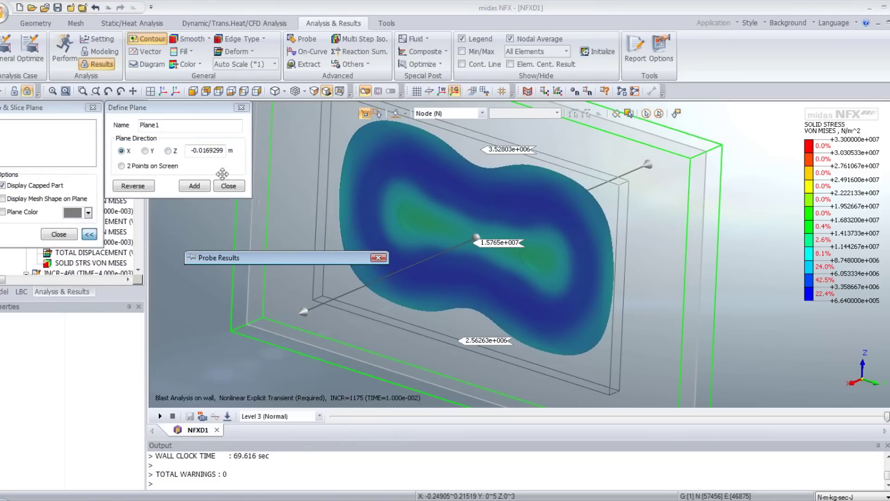
left_click(378, 258)
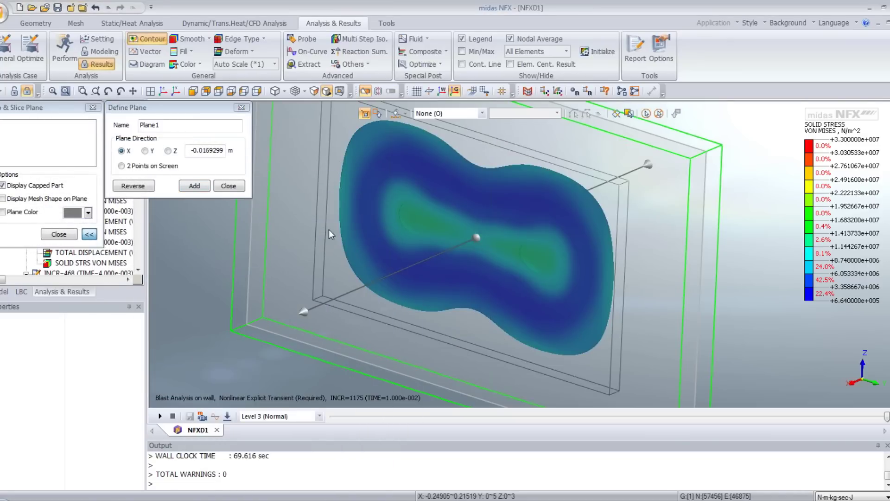
middle_click_drag(432, 239, 419, 237)
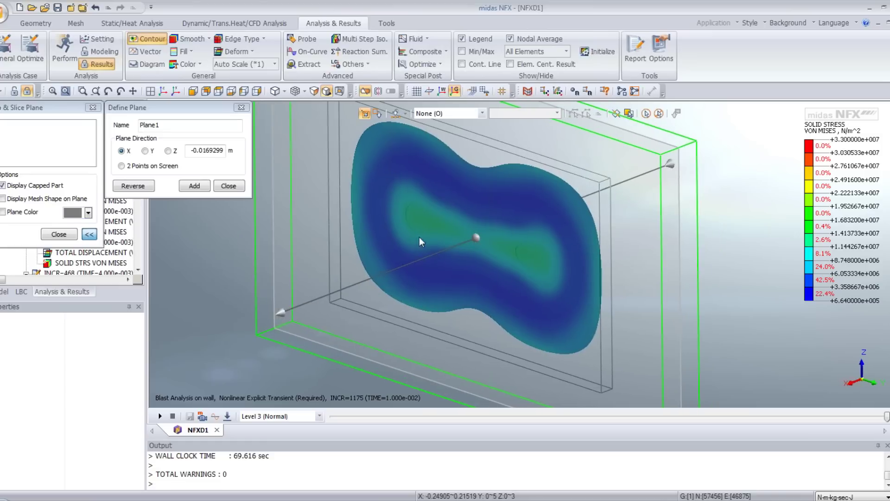
Add a Y-direction section plane at 2.5 m and set the deformation scale to Real.
left_click(145, 151)
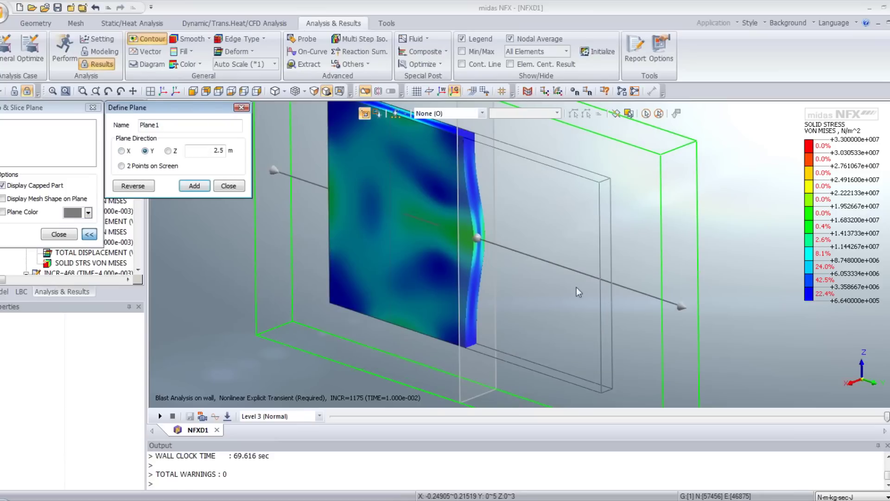
left_click(275, 64)
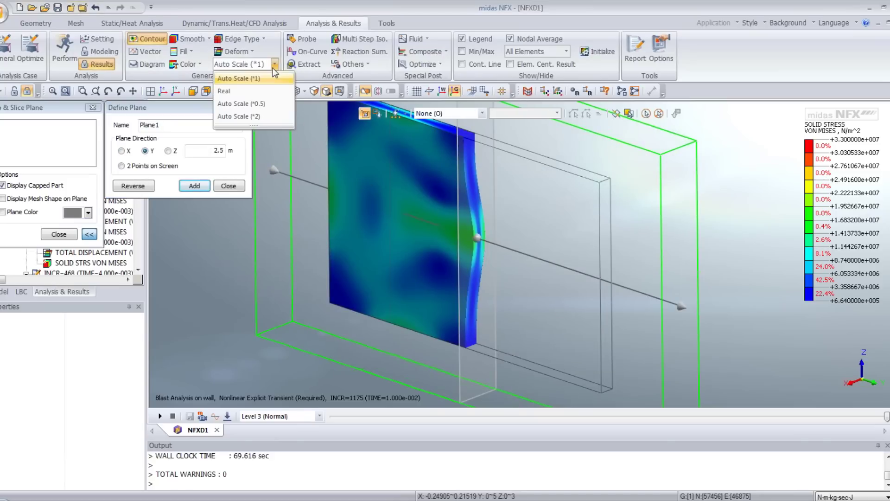
left_click(250, 91)
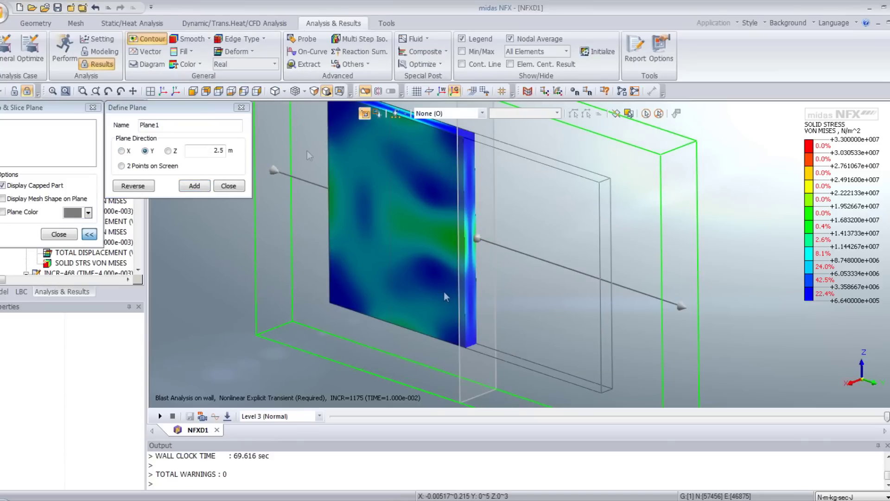
middle_click_drag(540, 326, 475, 264)
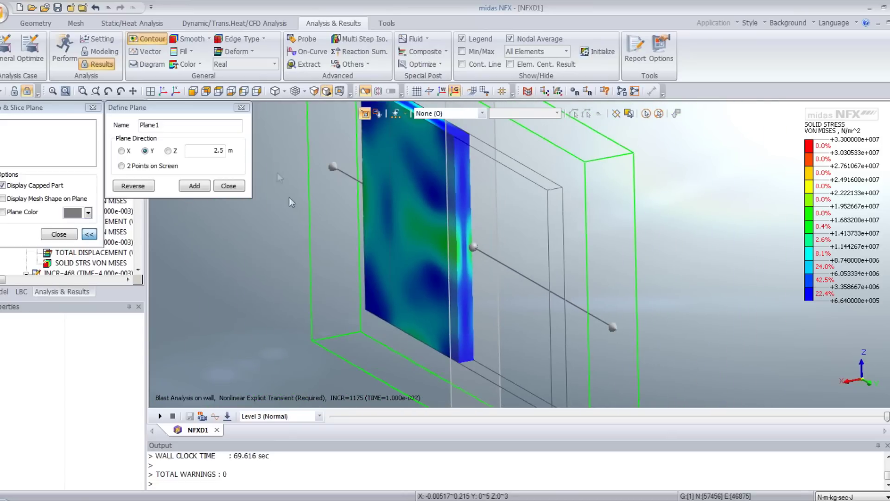
left_click(195, 186)
left_click(229, 185)
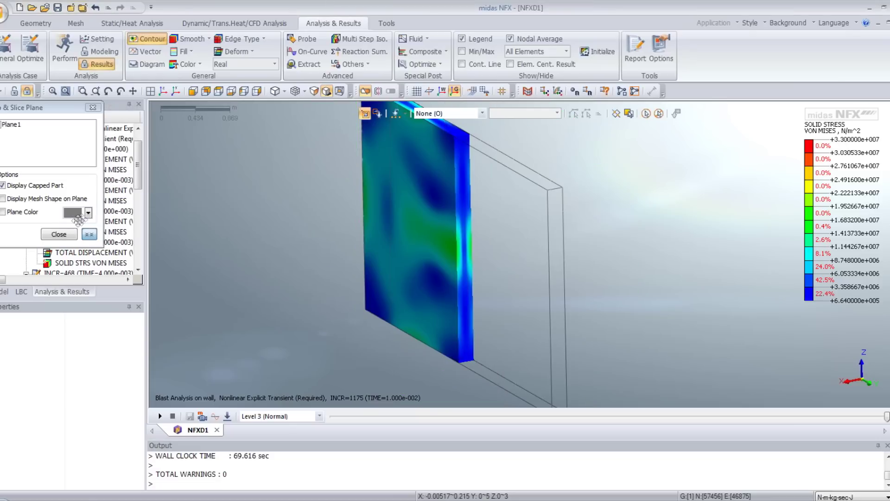
left_click(59, 234)
Turn the section cut off so the whole wall is shown again.
middle_click_drag(394, 302, 427, 255)
scroll(453, 235, "up", 5)
scroll(480, 258, "down", 3)
scroll(426, 254, "down", 1)
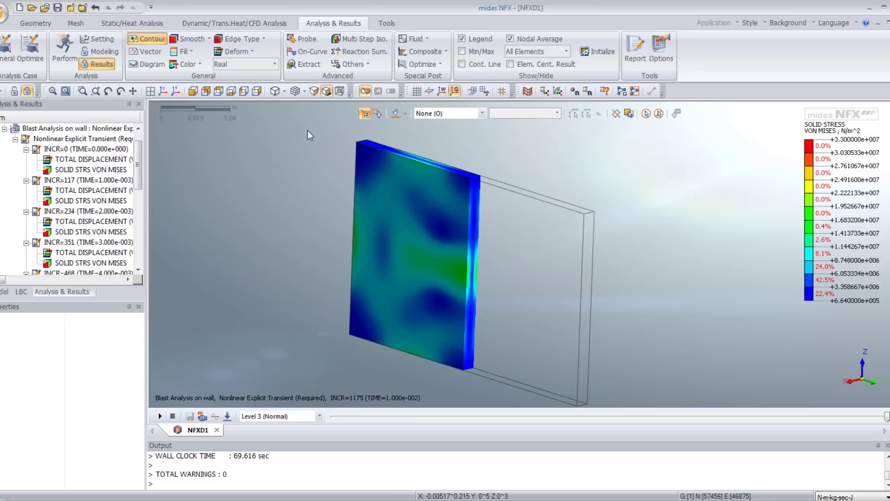
left_click(366, 92)
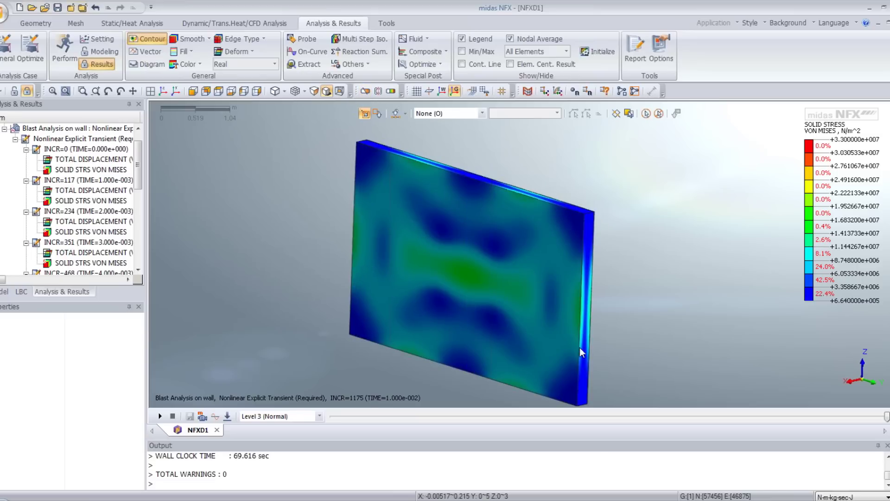
Show total displacement, move to INCR=351, and start the recorded multi-step animation.
double_click(83, 159)
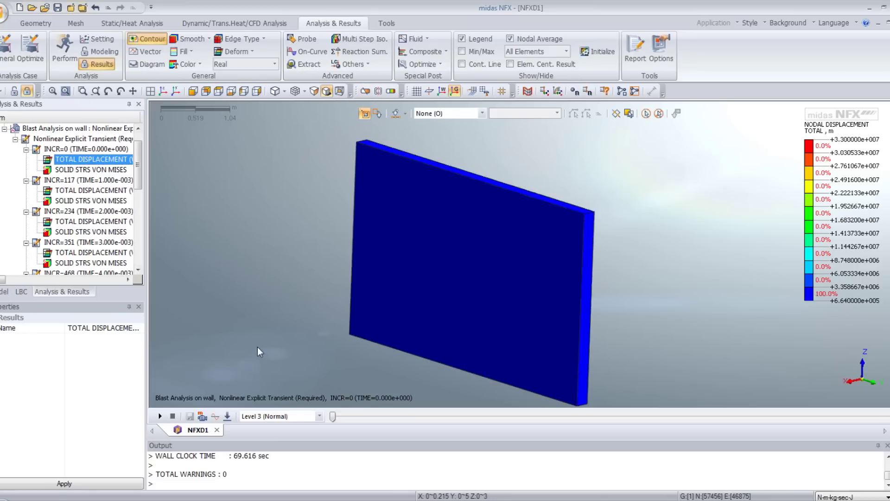
left_click_drag(338, 417, 499, 416)
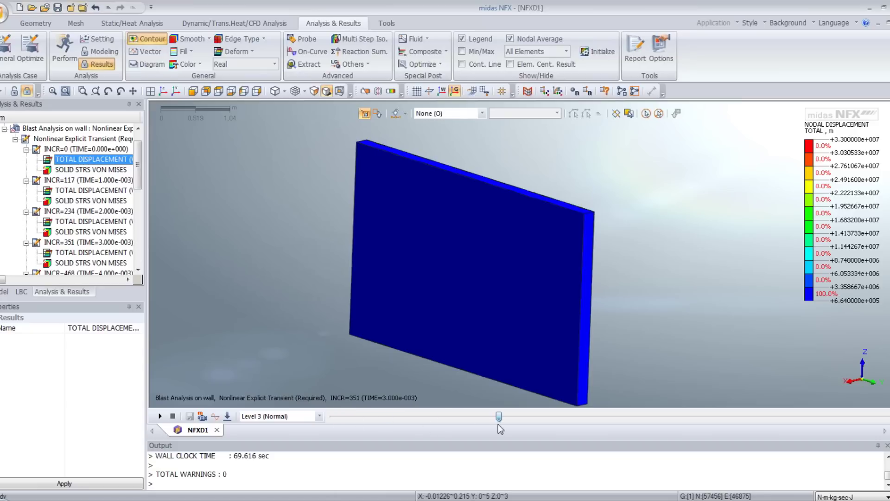
left_click(202, 416)
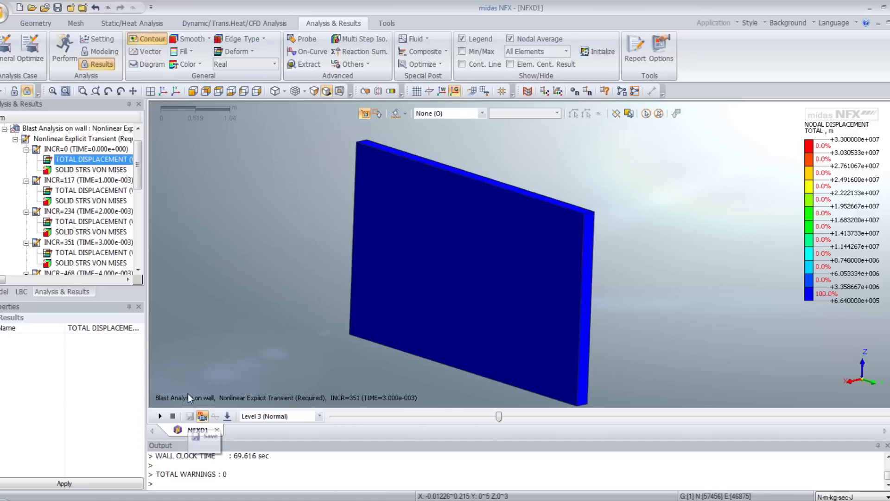
left_click(159, 416)
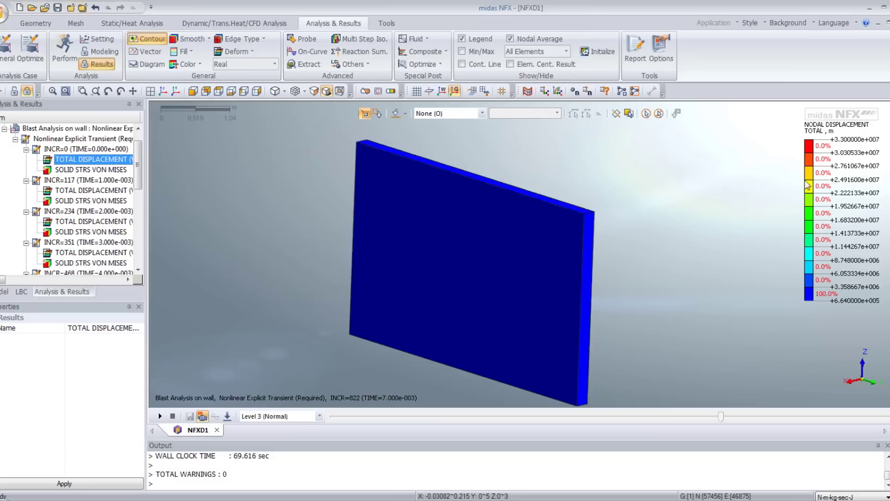
Reset the contour legend's min/max to the original values.
right_click(840, 162)
left_click(770, 168)
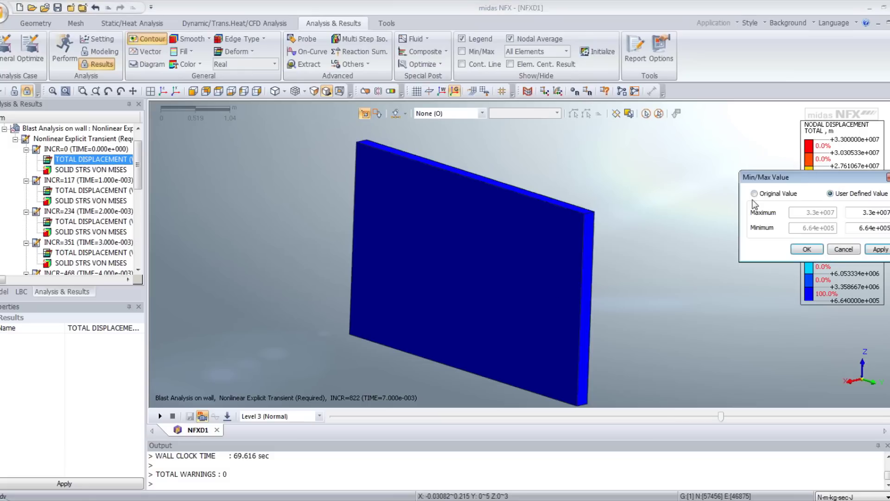
left_click(754, 193)
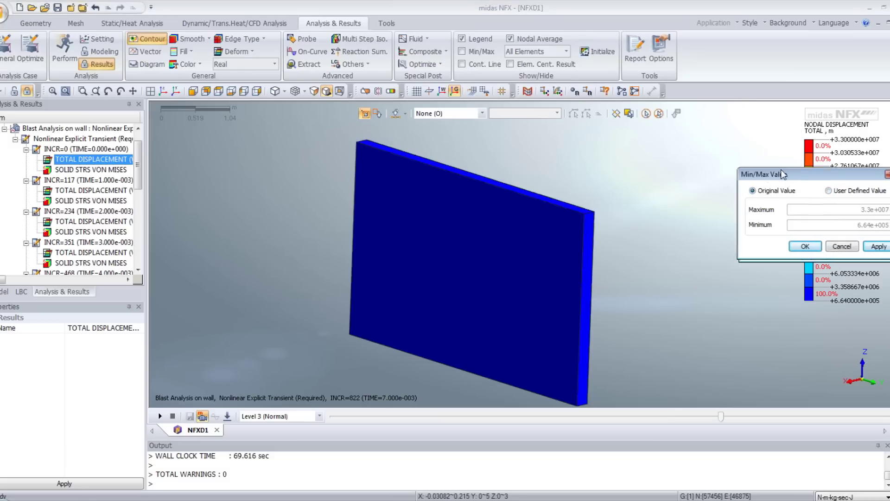
left_click_drag(792, 180, 721, 119)
left_click(737, 189)
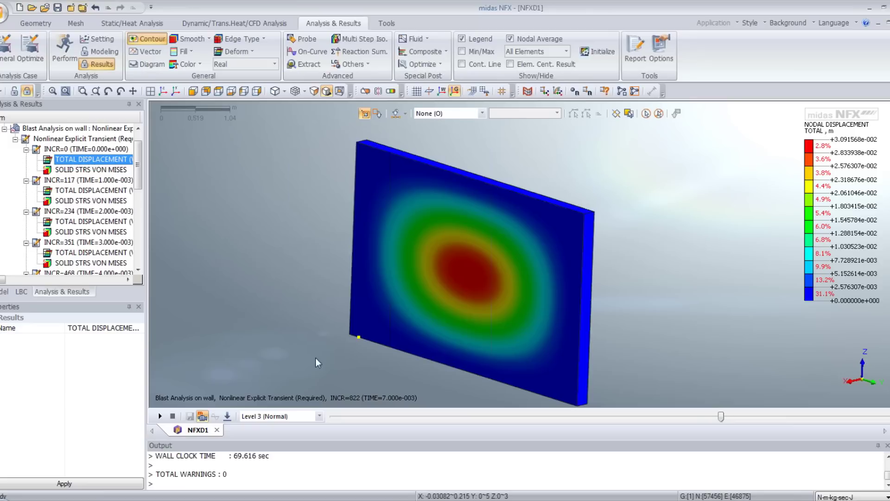
Restart multi-step animation recording and play the displacement animation.
left_click(202, 417)
left_click(160, 416)
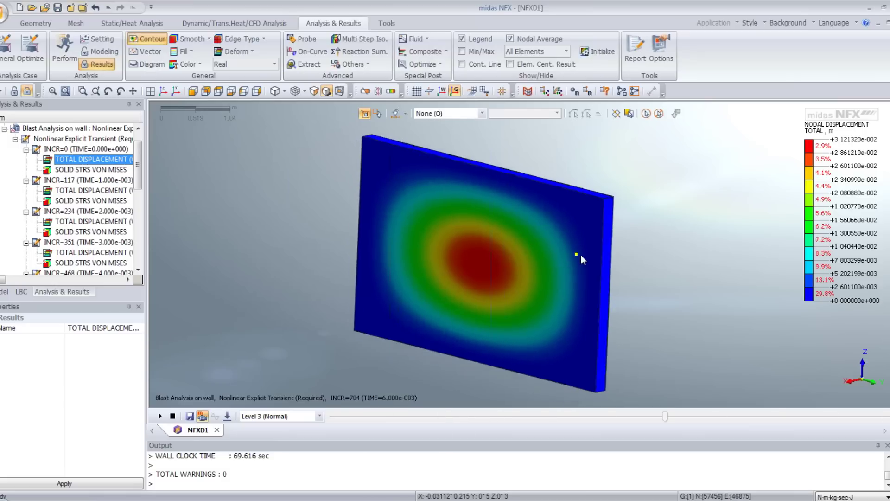
middle_click_drag(580, 254, 556, 270)
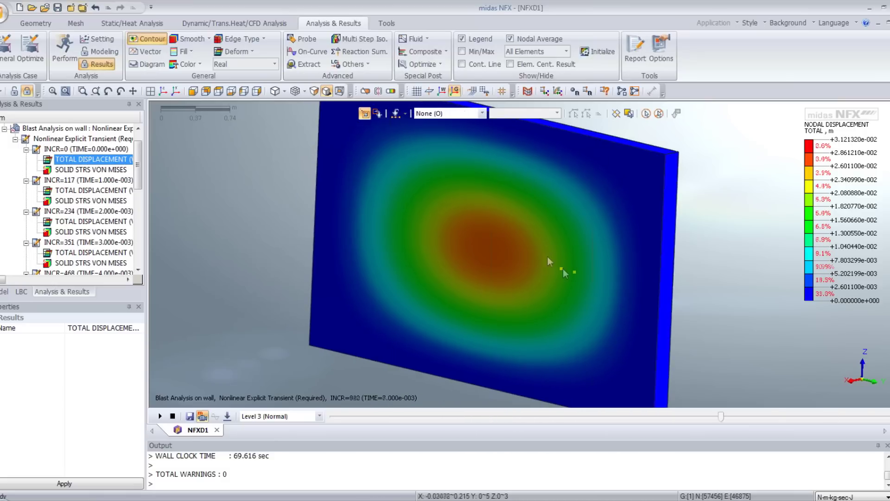
Show the wall's mesh edges to inspect it, then set Edge Type back to No Edge.
scroll(563, 269, "up", 2)
left_click(255, 41)
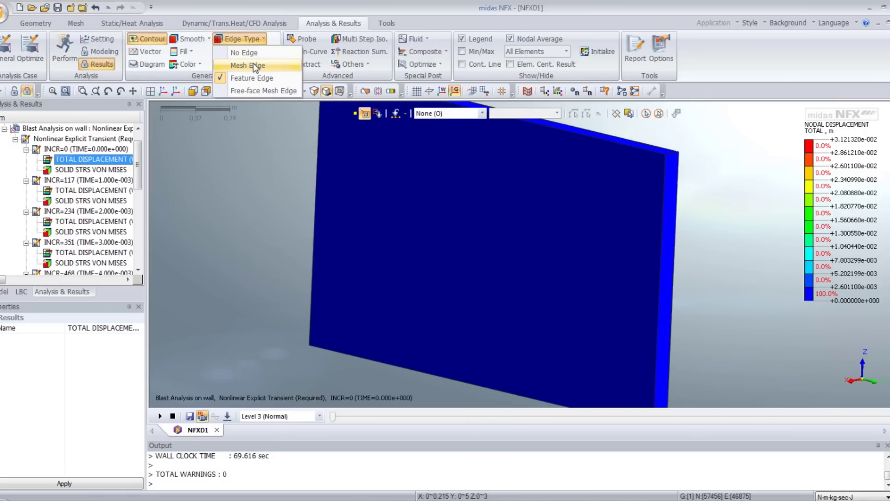
left_click(239, 66)
middle_click_drag(489, 272, 552, 275)
left_click(238, 39)
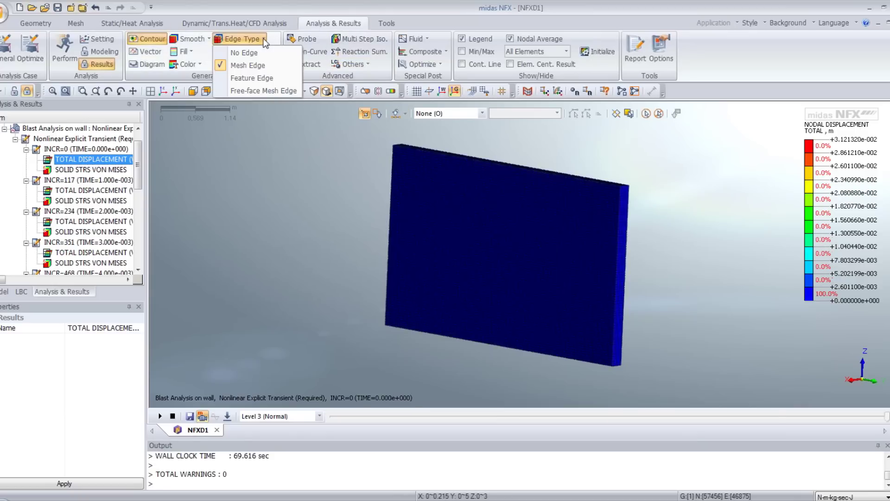
left_click(253, 52)
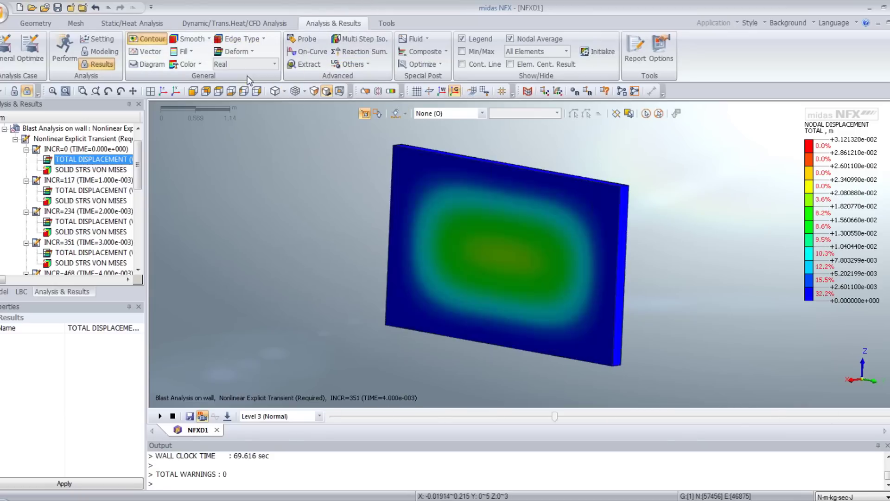
Switch the contour fill to discrete colour bands and stop the animation at INCR=586.
left_click(183, 52)
left_click(197, 63)
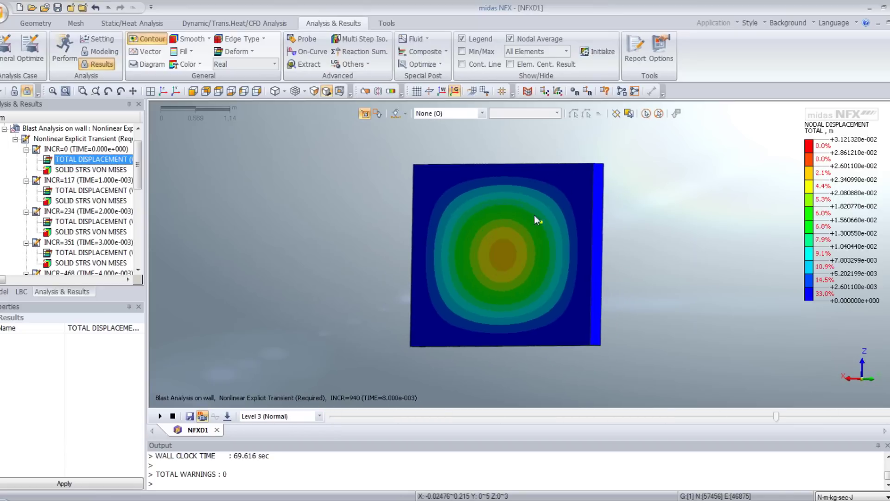
middle_click_drag(516, 213, 505, 247)
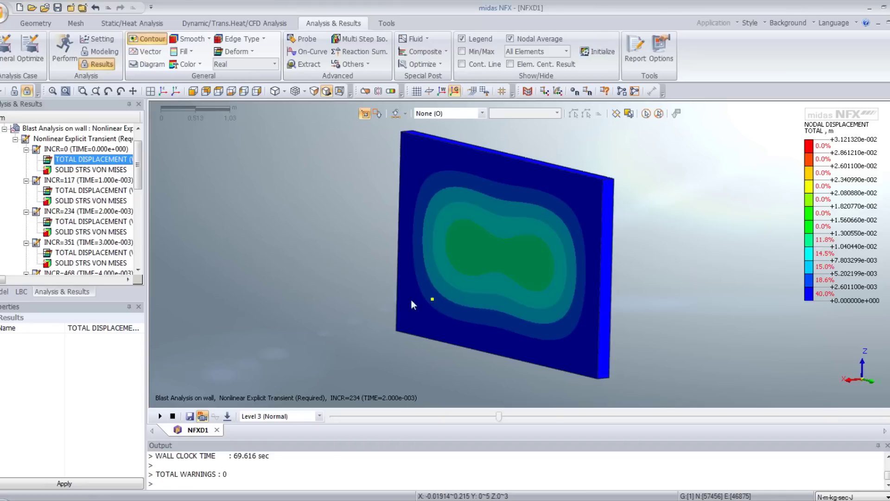
left_click(173, 416)
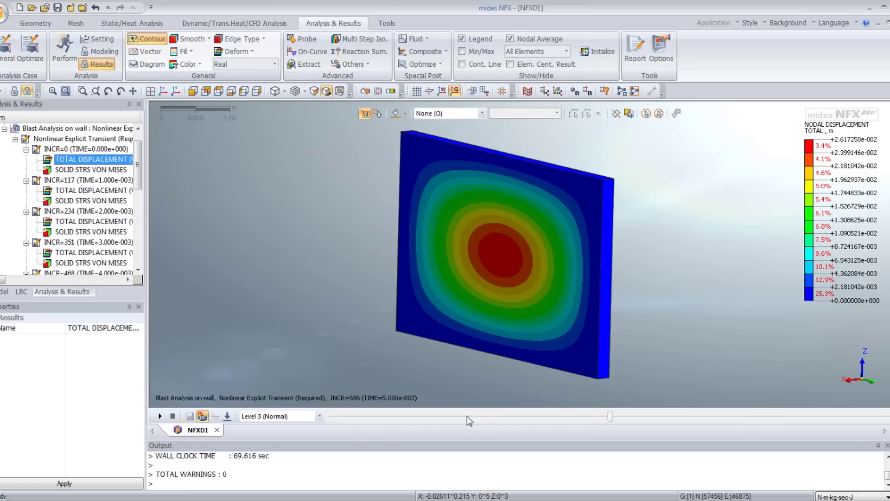
mouse_move(547, 297)
middle_mouse_down()
mouse_move(362, 290)
mouse_move(548, 301)
mouse_move(558, 294)
middle_mouse_up()
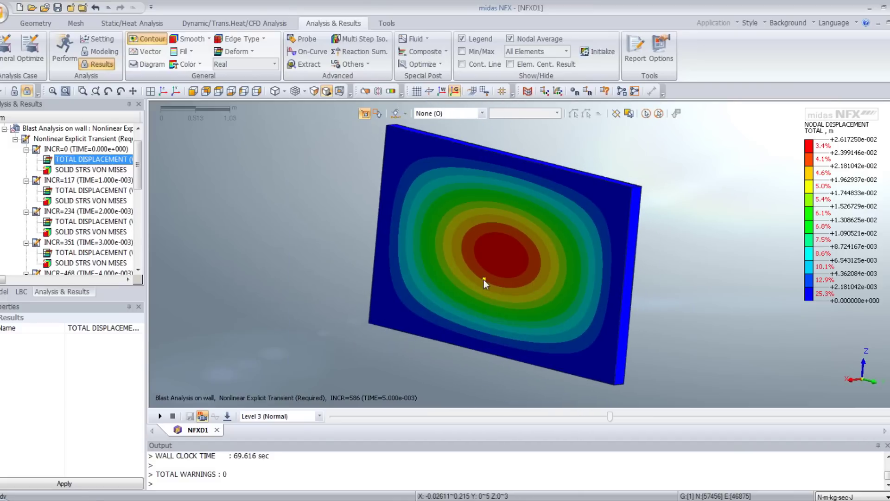